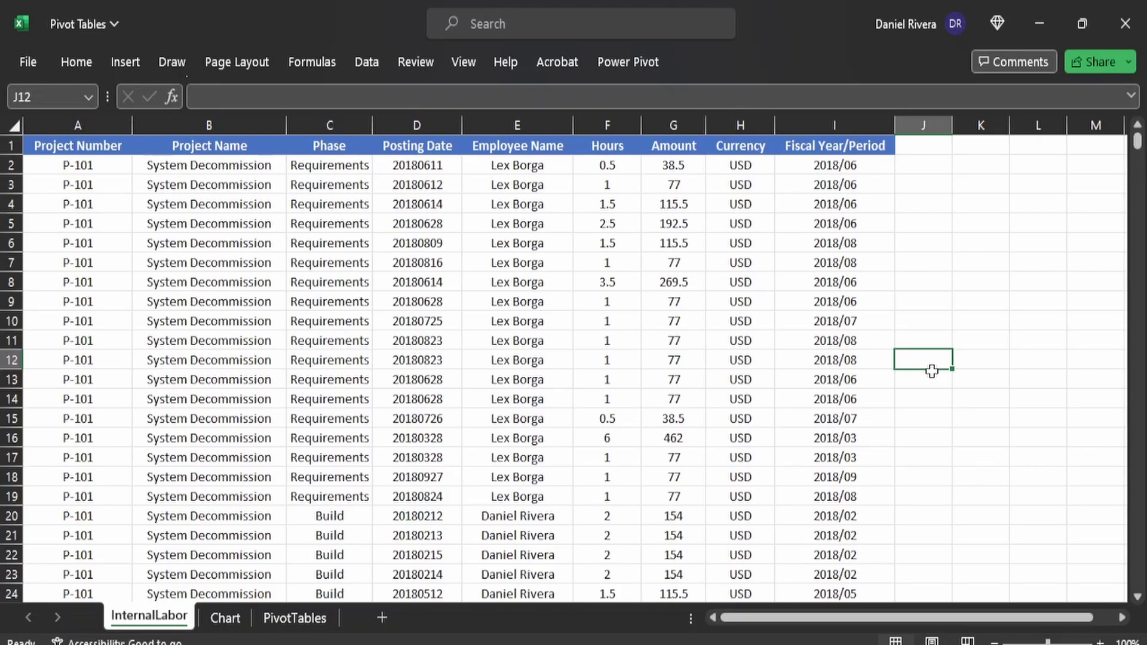
Step: Switch to the browser and view the project management website's Courses, Blog, Videos and Books pages
{"action": "left_click", "coordinate": [1049, 11]}
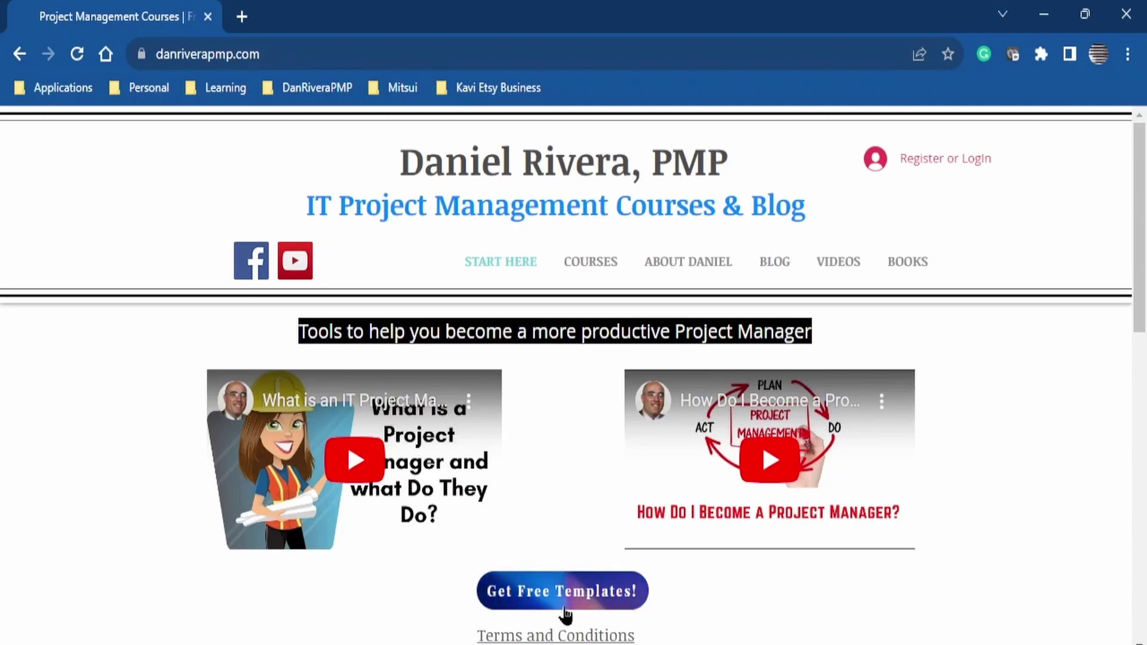
{"action": "left_click", "coordinate": [596, 268]}
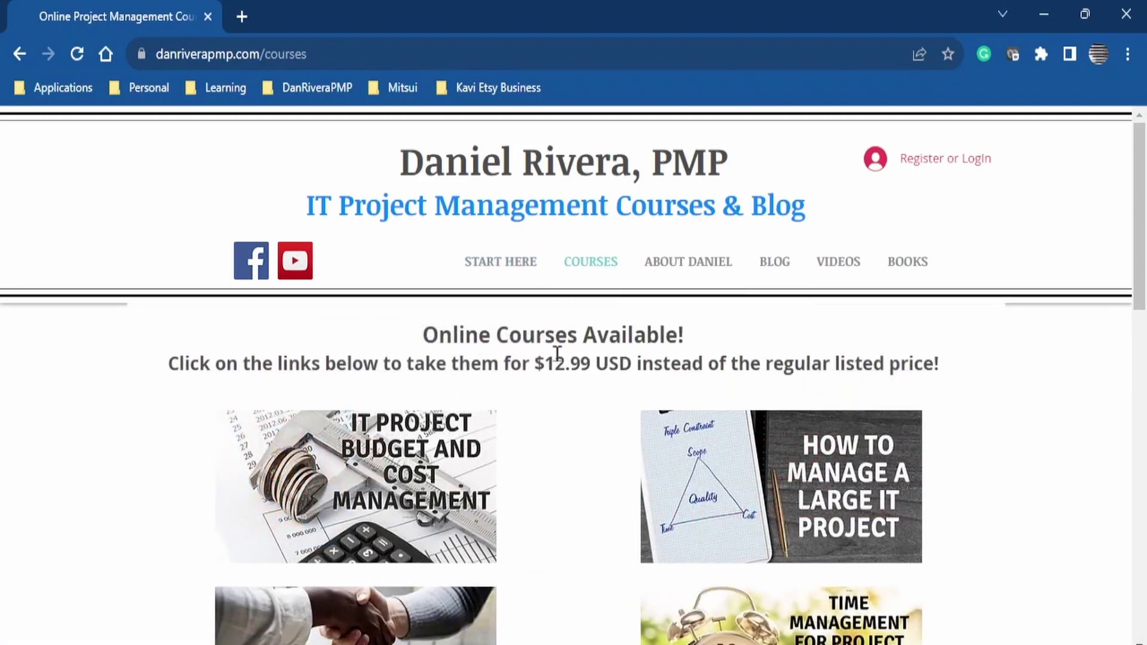
{"action": "left_click", "coordinate": [780, 266]}
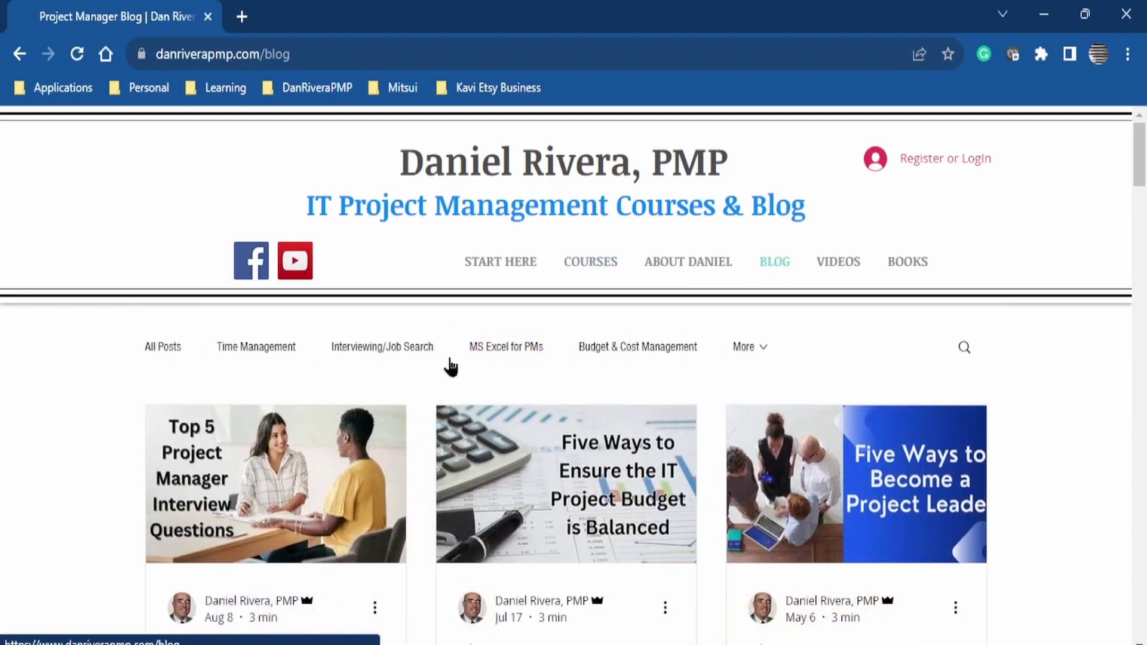
{"action": "left_click", "coordinate": [843, 270]}
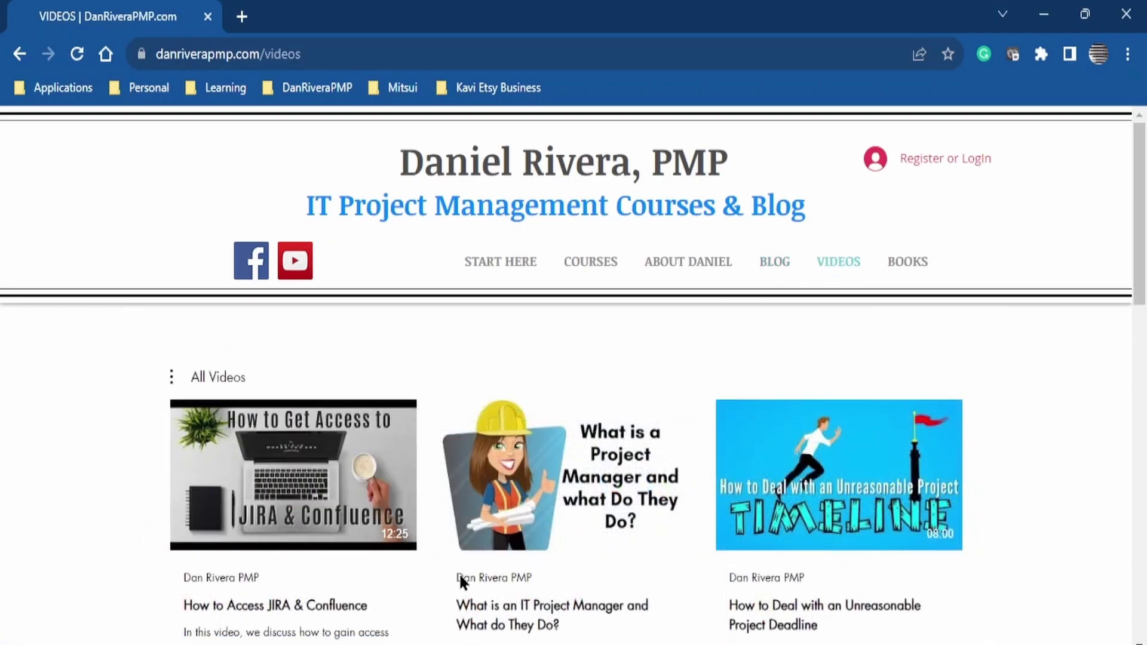
{"action": "left_click", "coordinate": [909, 263]}
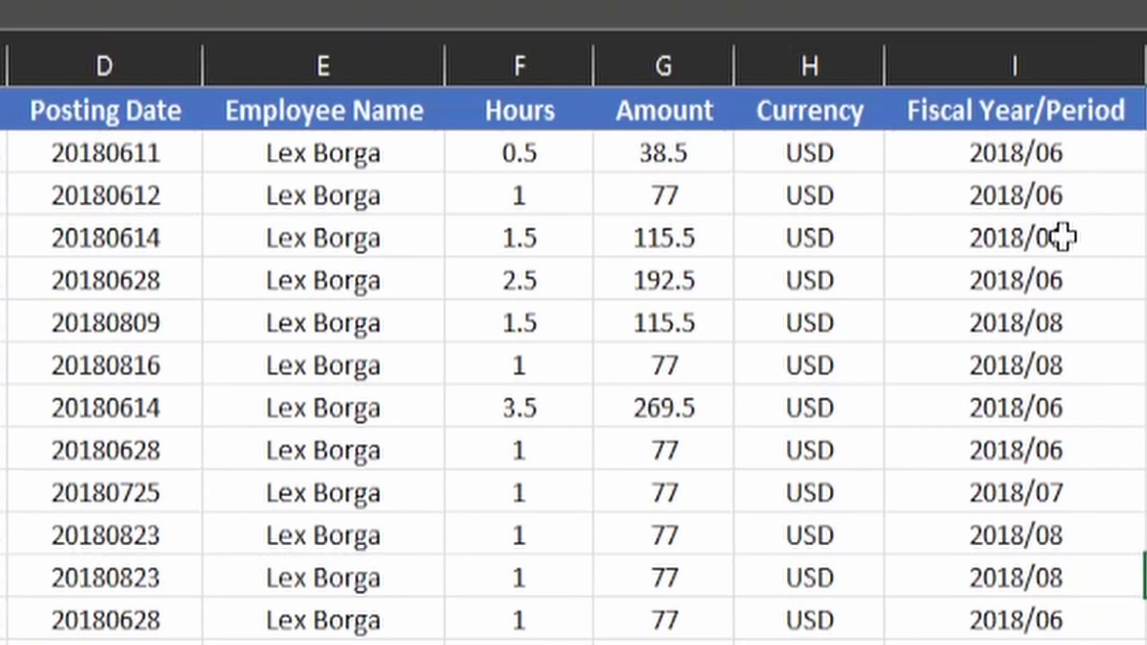
Step: Convert the labor data in A1:I697 on the InternalLabor sheet into a table with headers
{"action": "left_click", "coordinate": [1145, 322]}
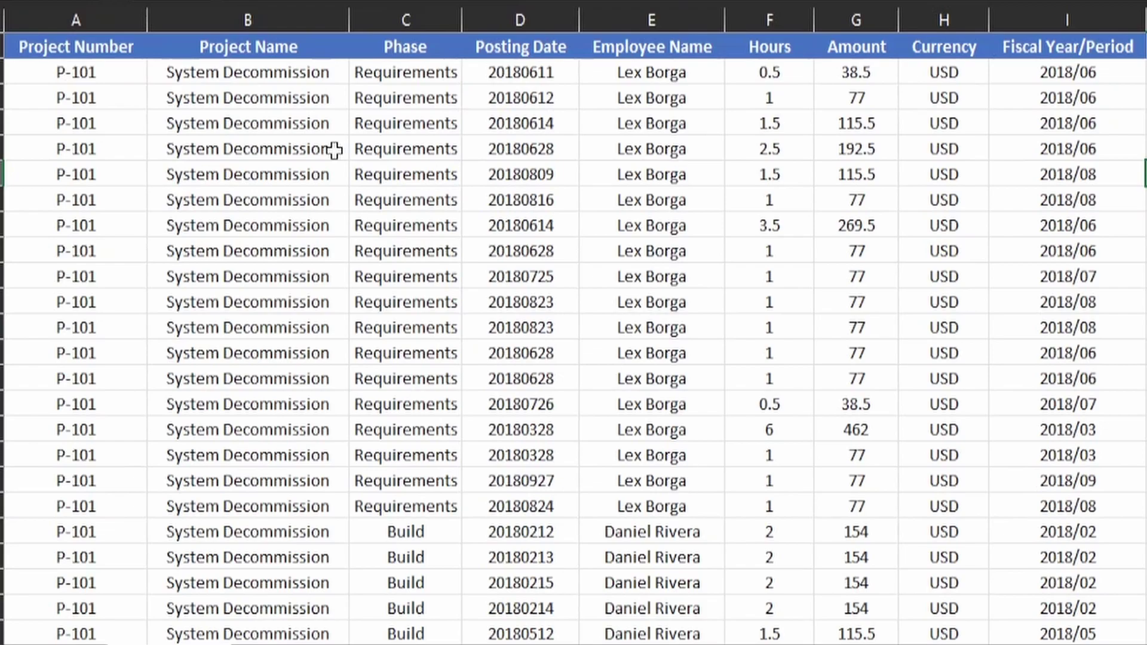
{"action": "left_click", "coordinate": [108, 46]}
{"action": "left_click_drag", "start_coordinate": [108, 46], "coordinate": [1047, 43]}
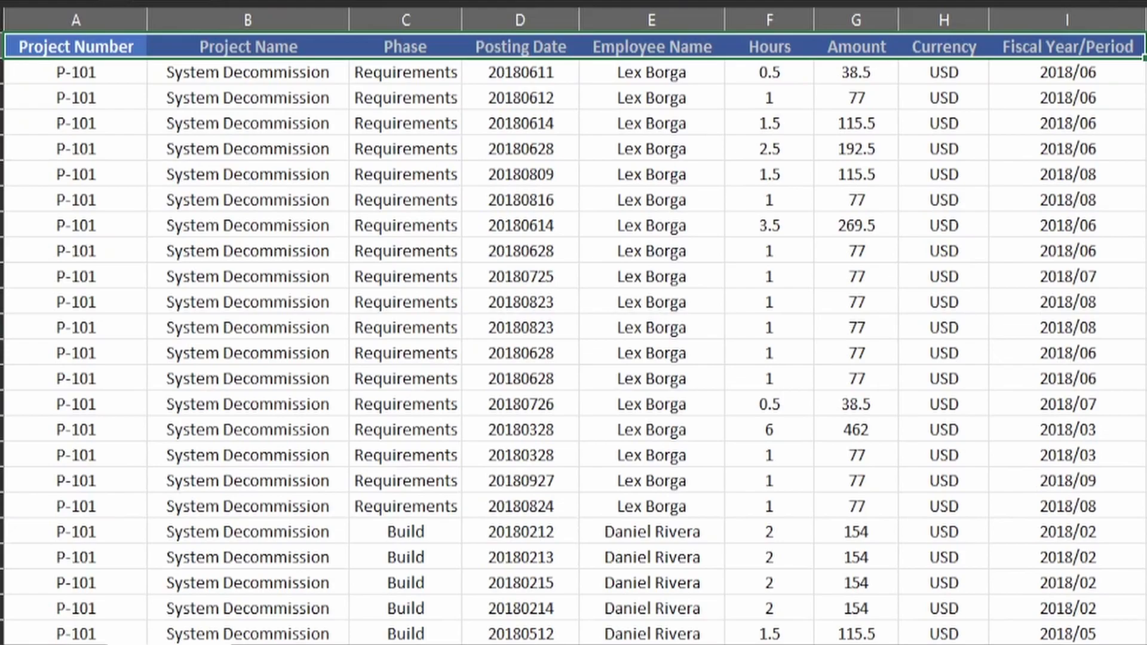
{"action": "key", "text": "ctrl+shift+Down"}
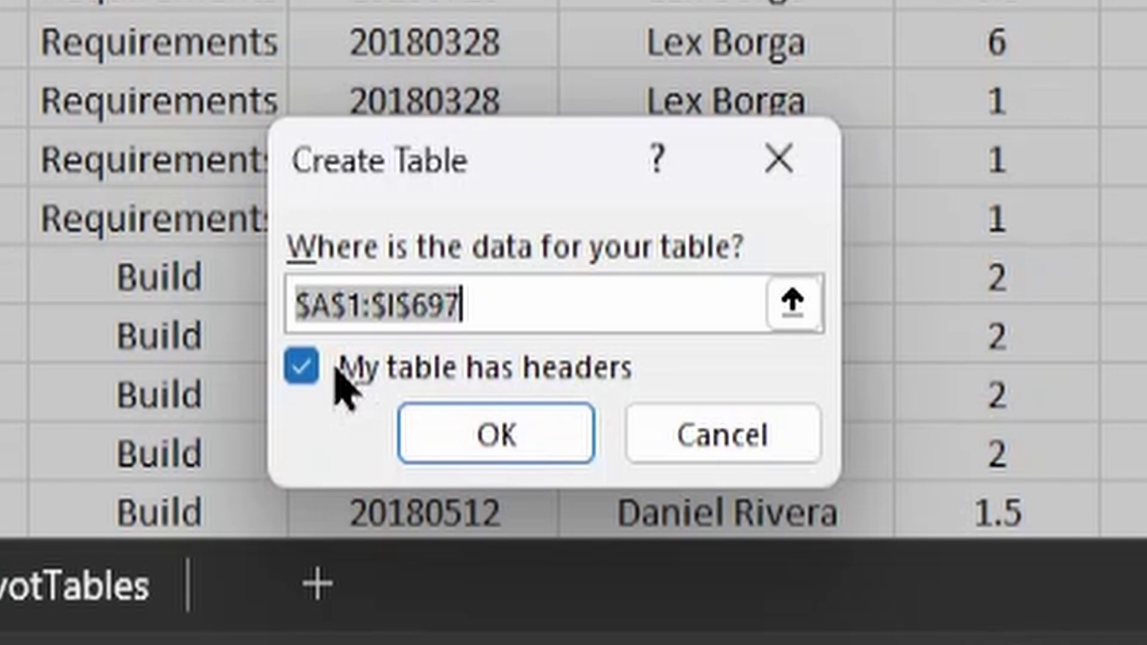
{"action": "left_click", "coordinate": [514, 433]}
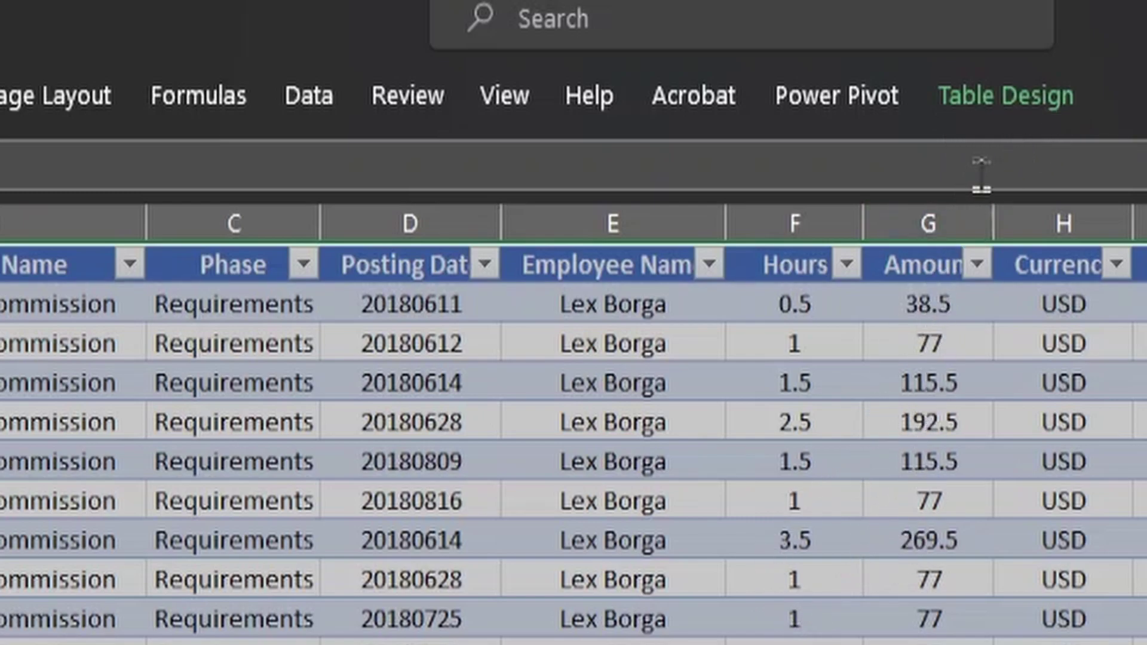
Step: Rename the new table as InternalLabor and check the name in the table's design properties
{"action": "left_click", "coordinate": [1010, 101]}
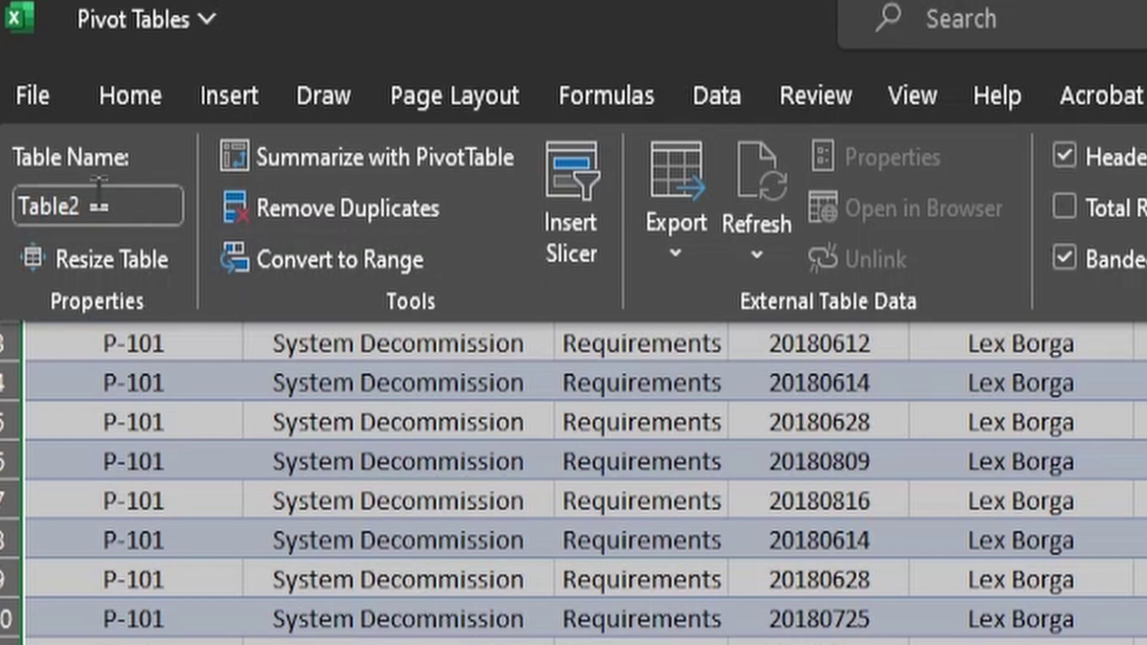
{"action": "left_click", "coordinate": [99, 206]}
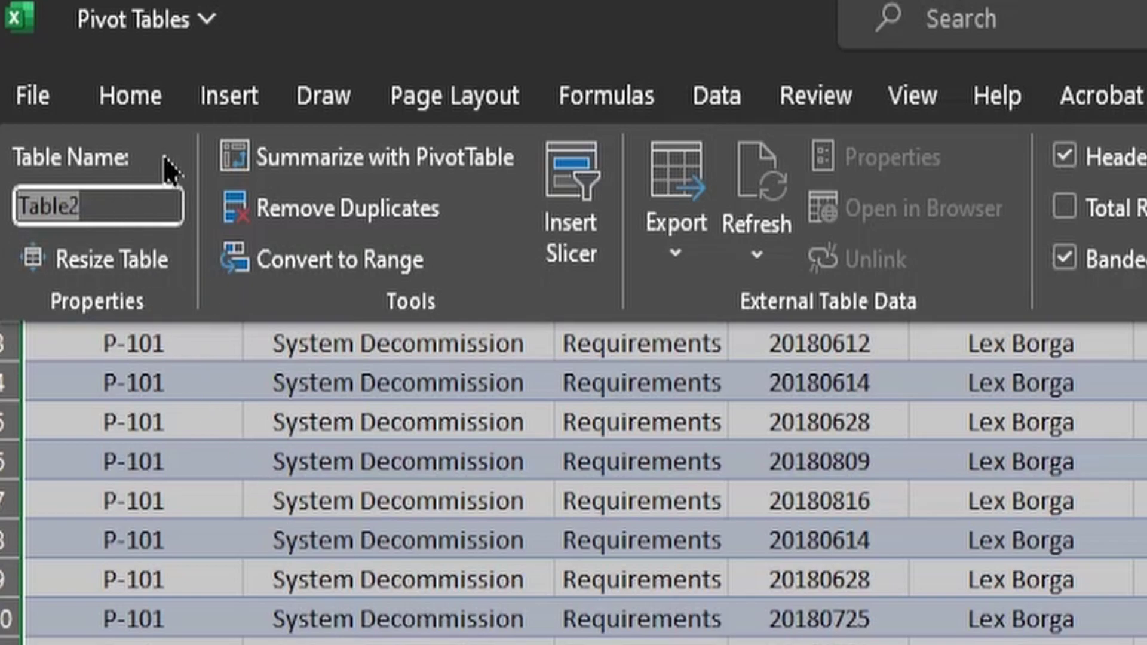
{"action": "key", "text": "BackSpace"}
{"action": "type", "text": "Inter"}
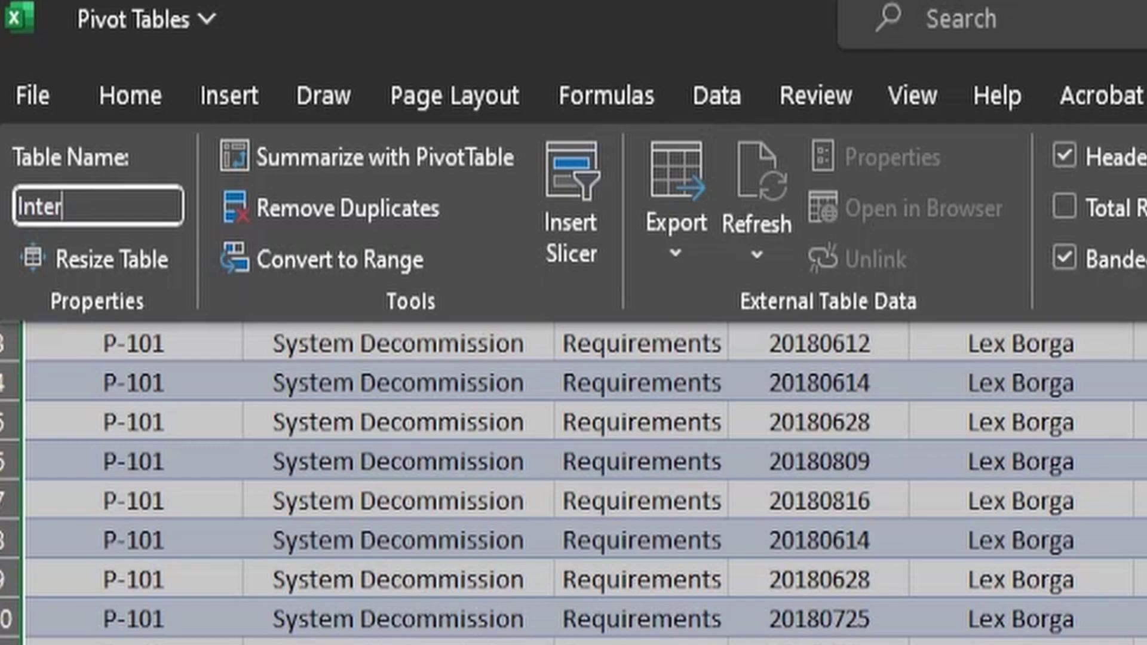
{"action": "type", "text": "nalLabor"}
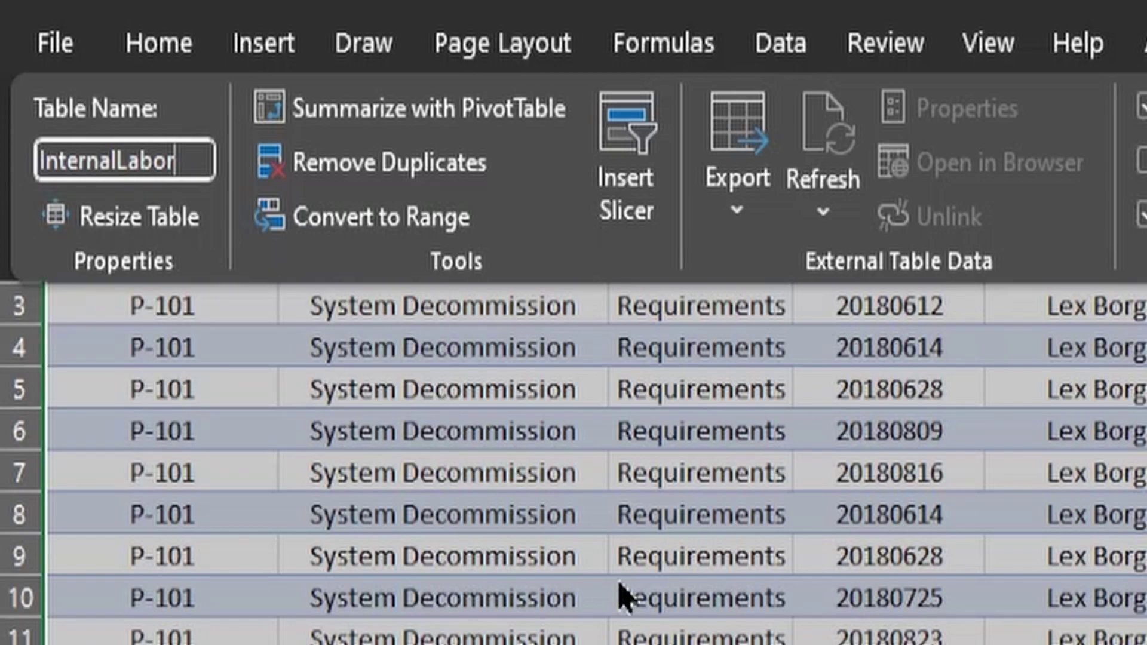
{"action": "key", "text": "Return"}
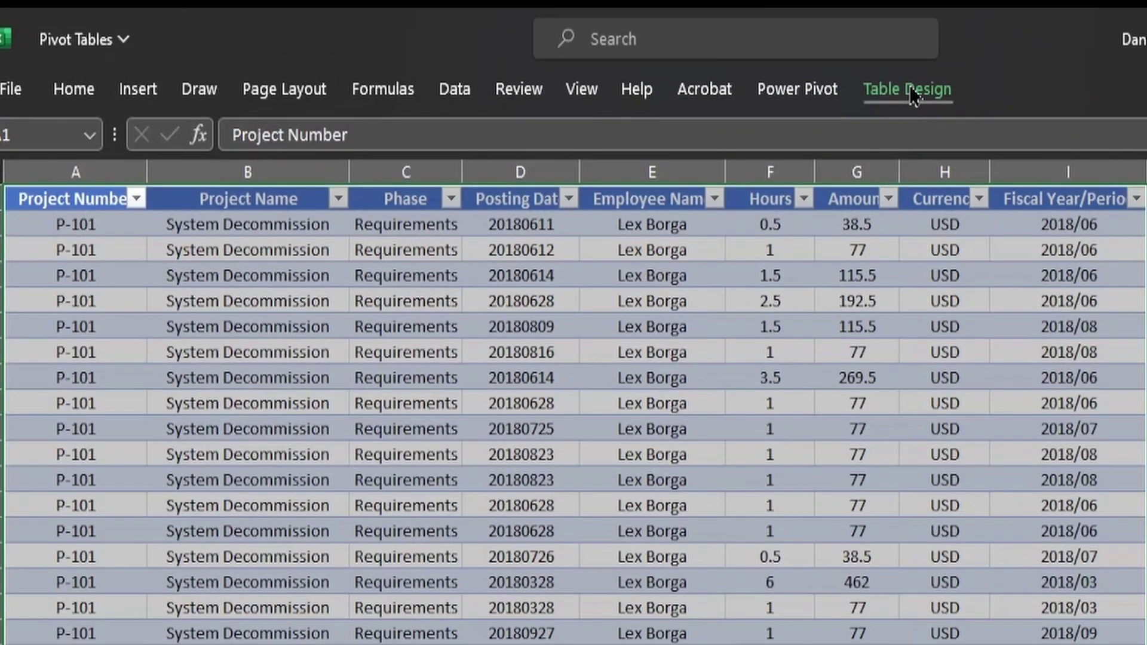
{"action": "left_click", "coordinate": [909, 91]}
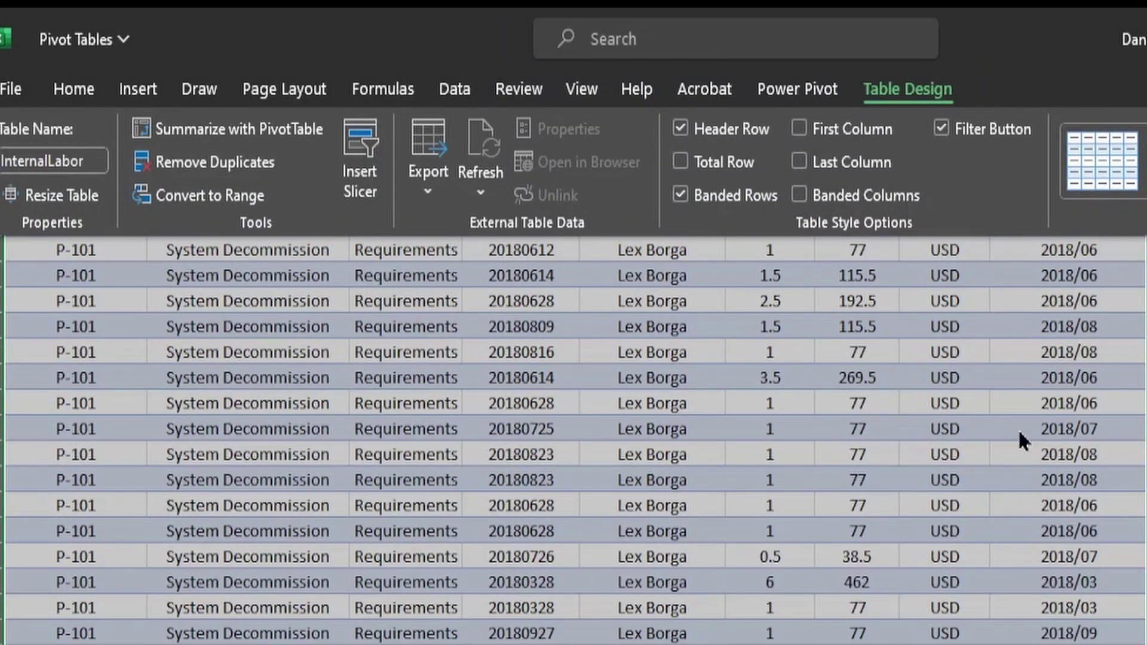
{"action": "key", "text": "Return"}
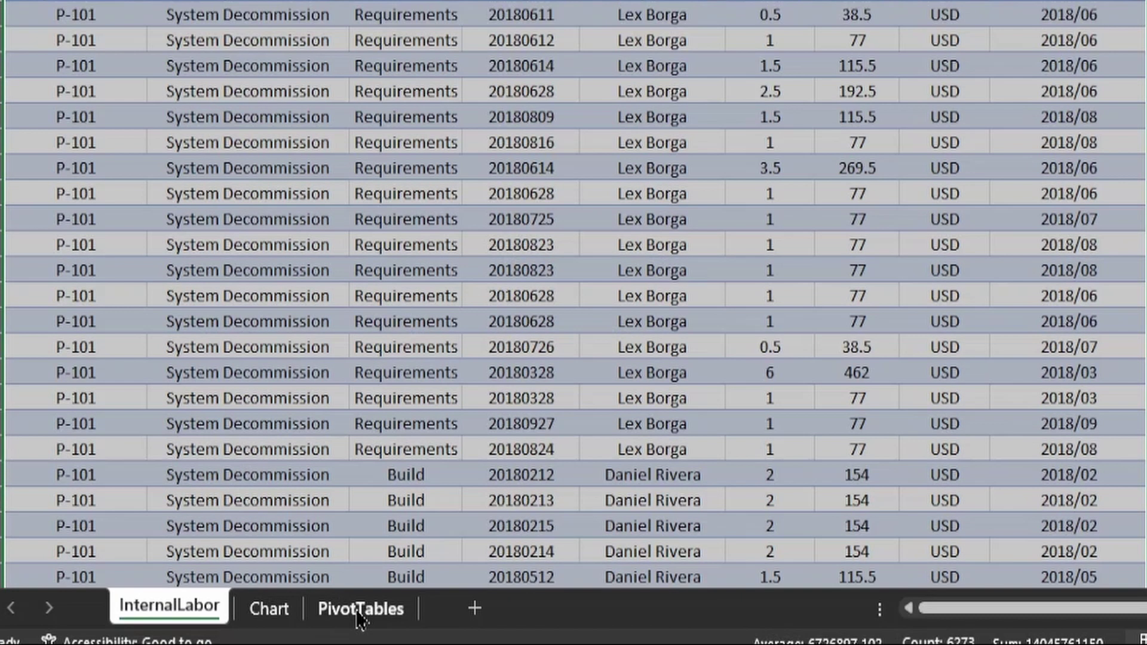
Step: Insert a PivotTable based on the InternalLabor table at cell B2 of the existing PivotTables sheet
{"action": "left_click", "coordinate": [358, 609]}
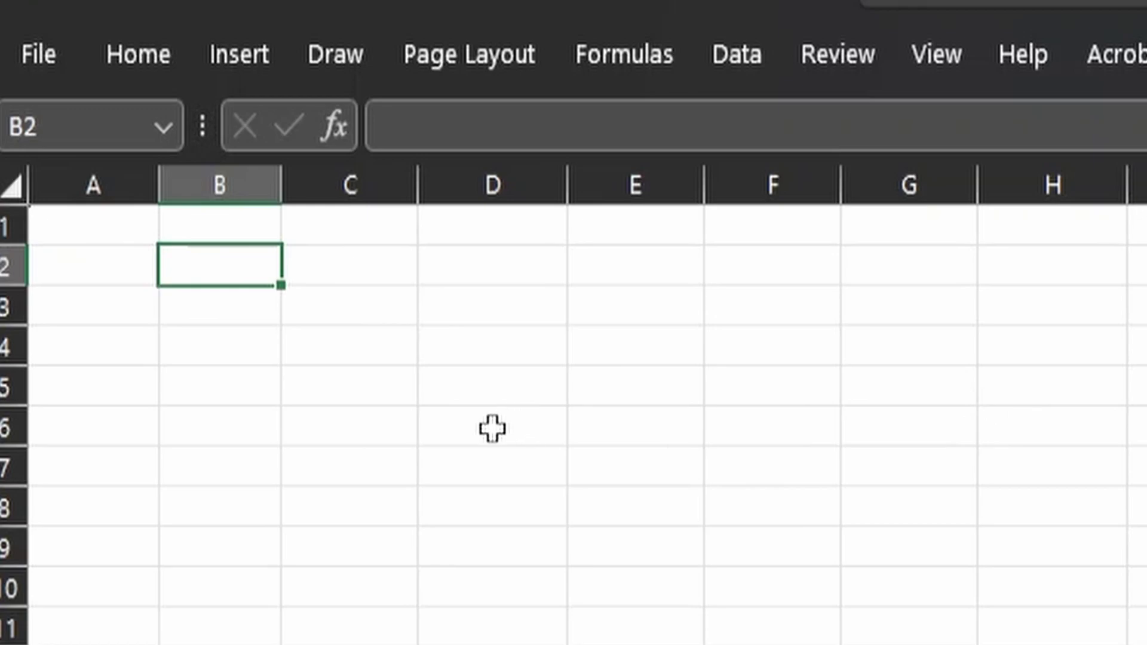
{"action": "left_click", "coordinate": [227, 57]}
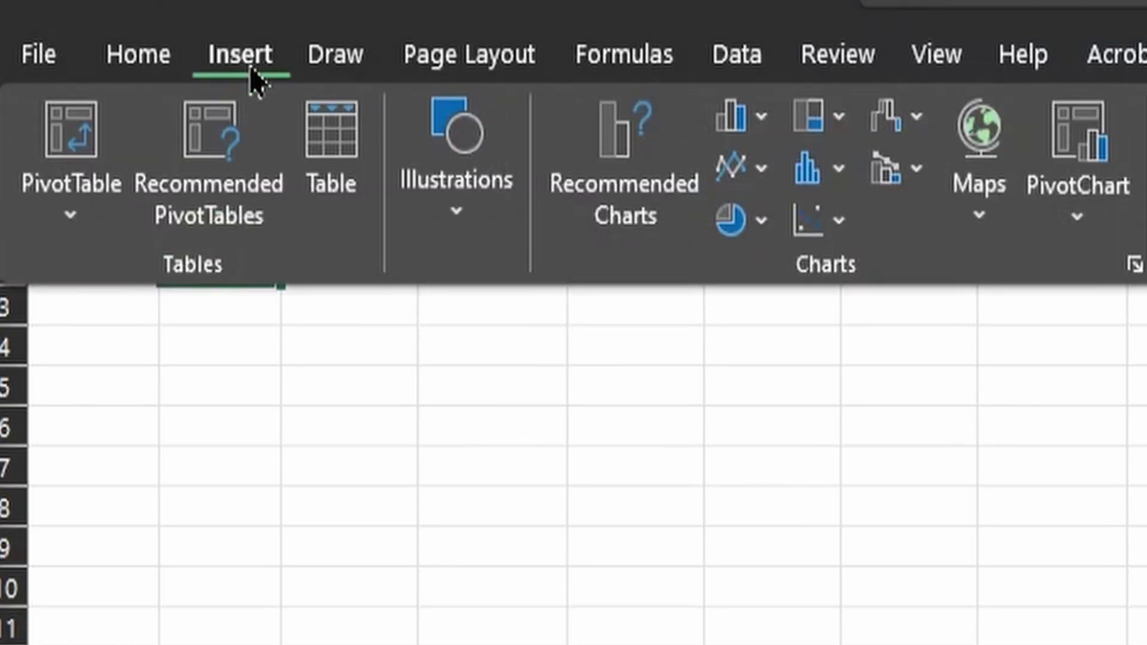
{"action": "left_click", "coordinate": [65, 147]}
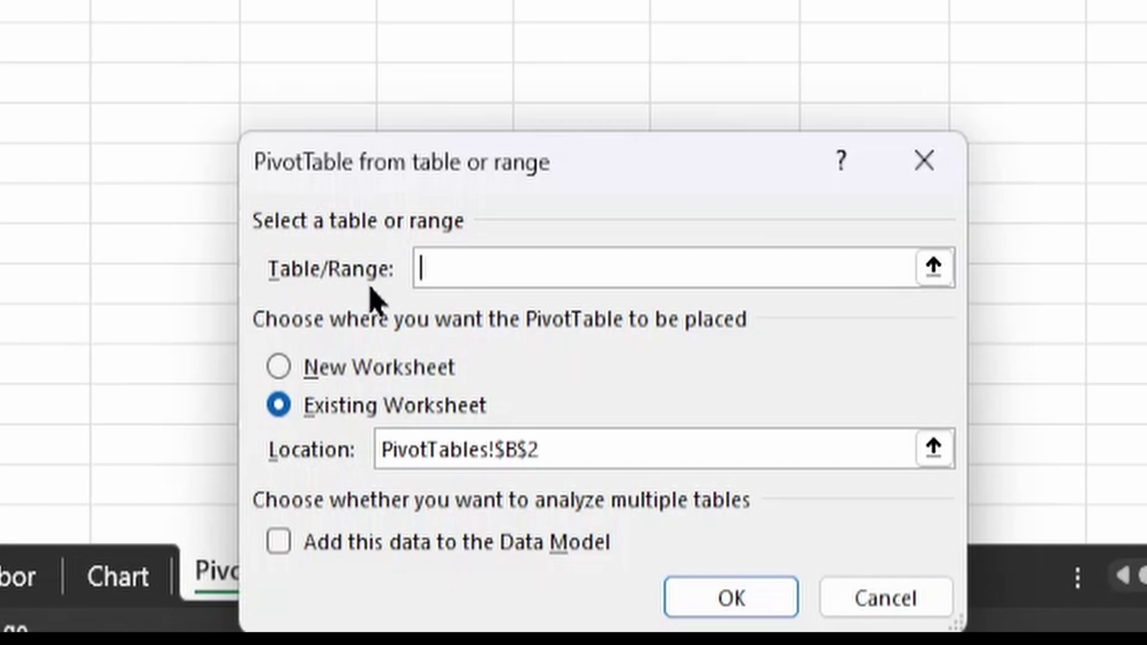
{"action": "type", "text": "InternalLabor"}
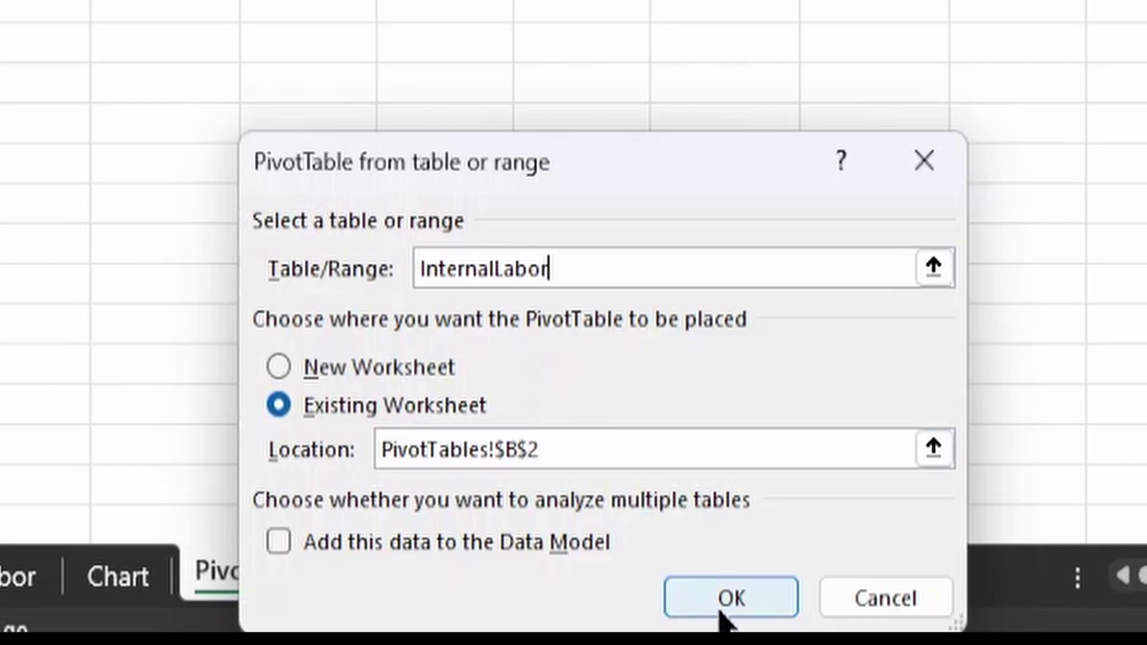
{"action": "left_click", "coordinate": [739, 603]}
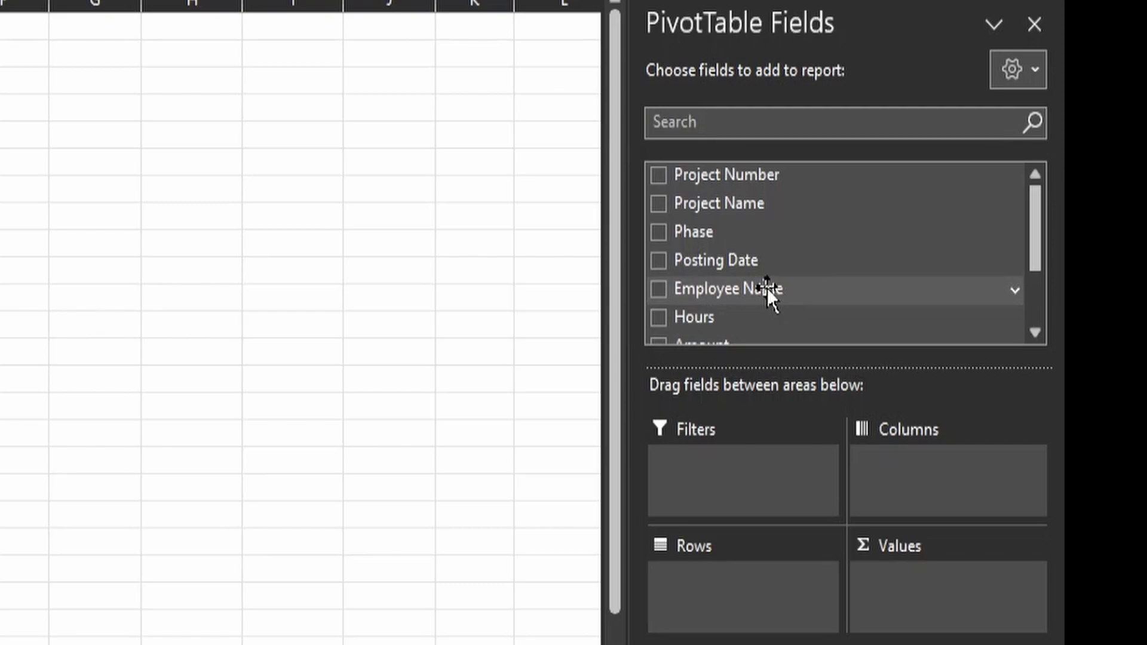
Step: Place Employee Name in the PivotTable's rows and Fiscal Year/Period in its columns
{"action": "left_click_drag", "start_coordinate": [766, 288], "coordinate": [713, 594]}
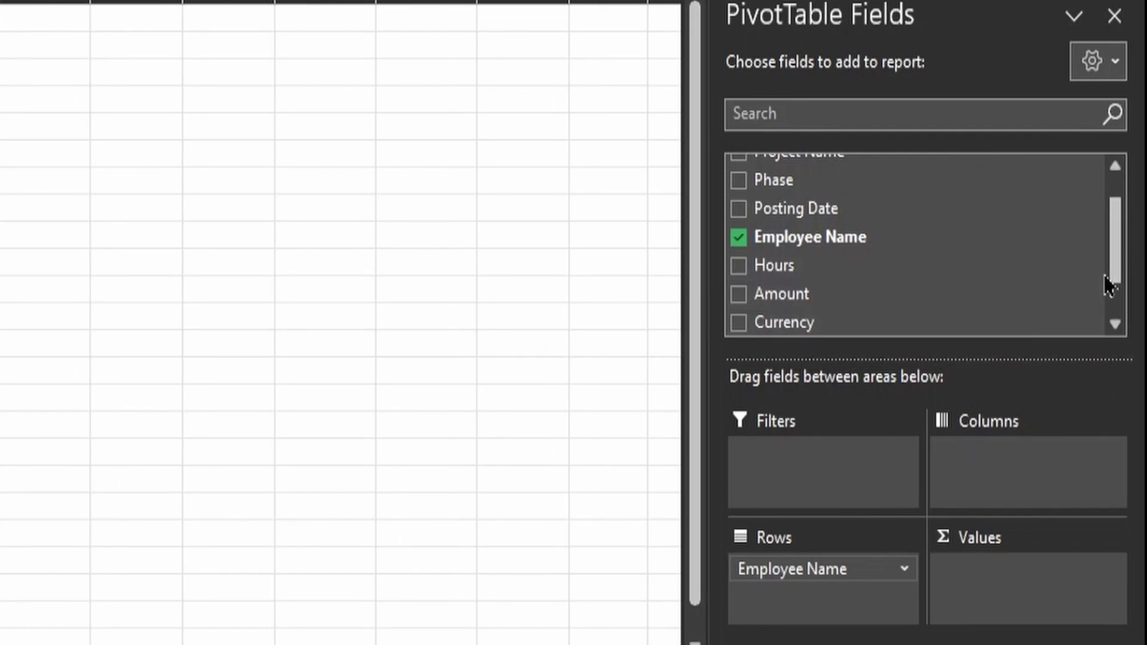
{"action": "left_click_drag", "start_coordinate": [1111, 180], "coordinate": [1112, 167]}
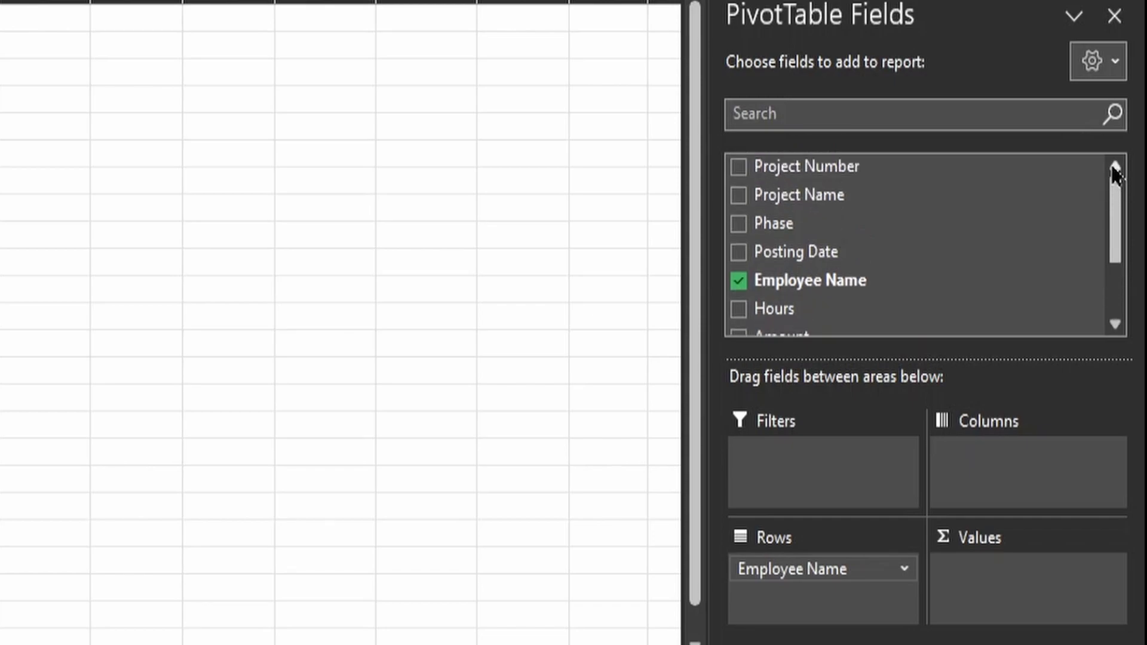
{"action": "left_click", "coordinate": [1115, 325]}
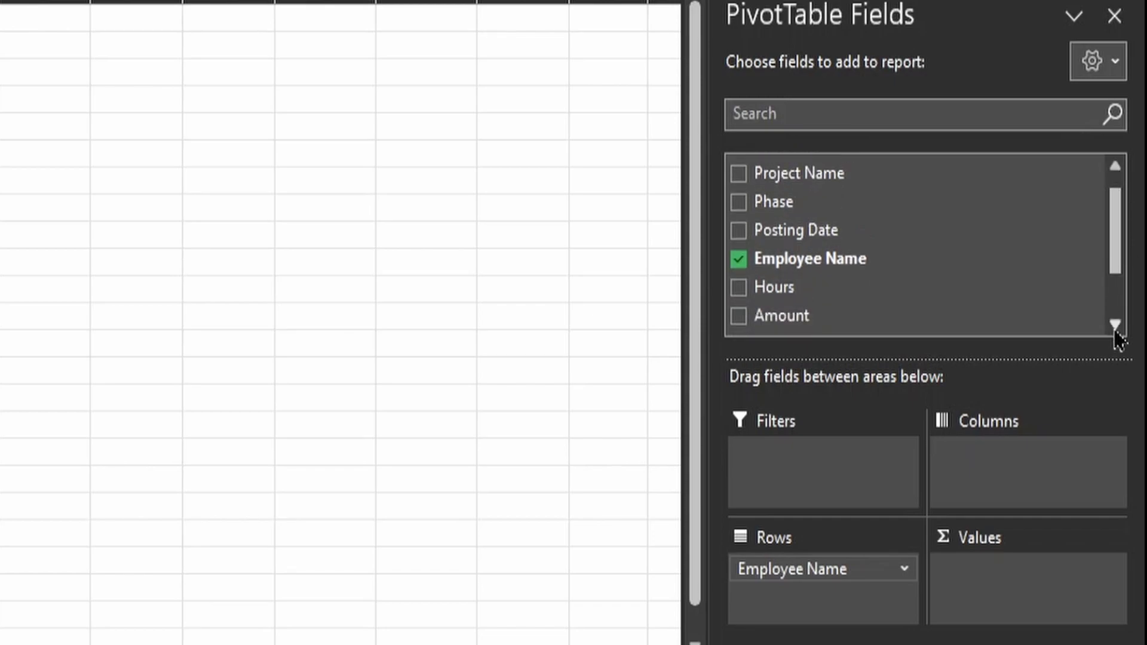
{"action": "left_click", "coordinate": [1115, 326]}
{"action": "left_click", "coordinate": [1115, 325]}
{"action": "left_click", "coordinate": [1116, 333]}
{"action": "left_click", "coordinate": [1115, 333]}
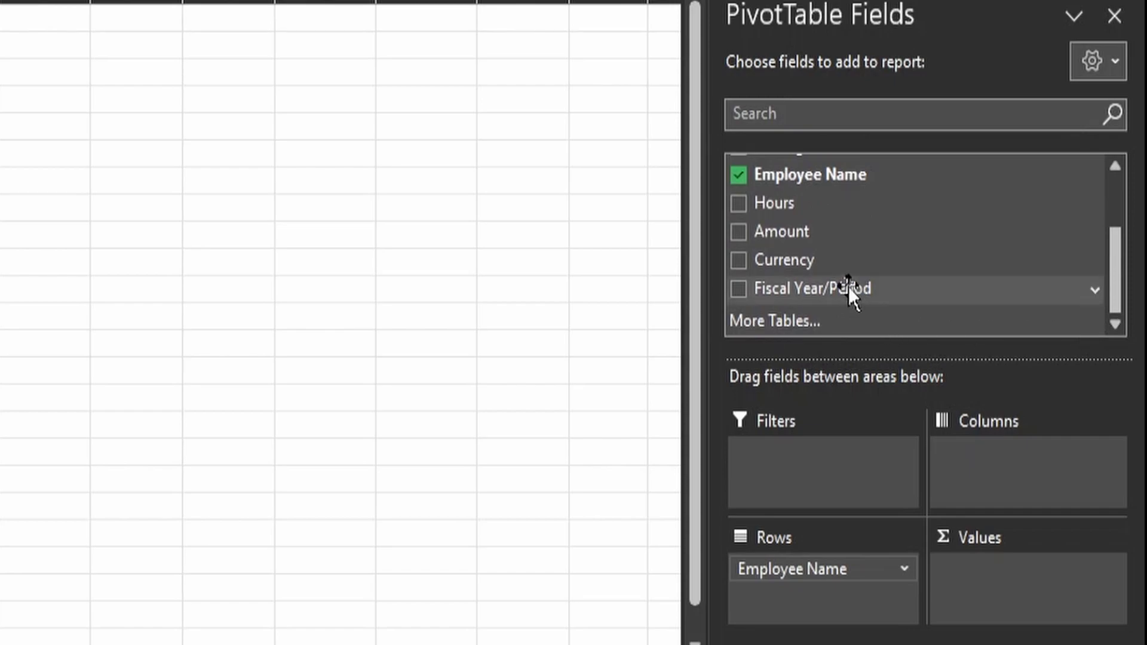
{"action": "left_click_drag", "start_coordinate": [849, 286], "coordinate": [998, 457]}
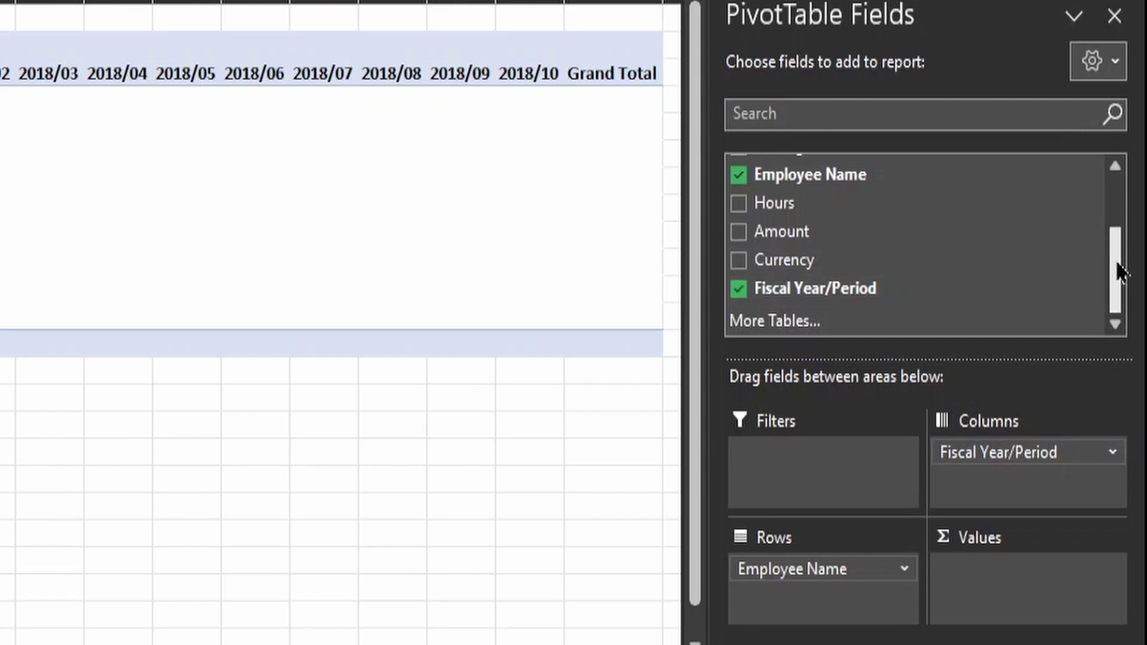
Step: Add Hours and Amount to the PivotTable's values as sums
{"action": "left_click_drag", "start_coordinate": [1120, 272], "coordinate": [1127, 231]}
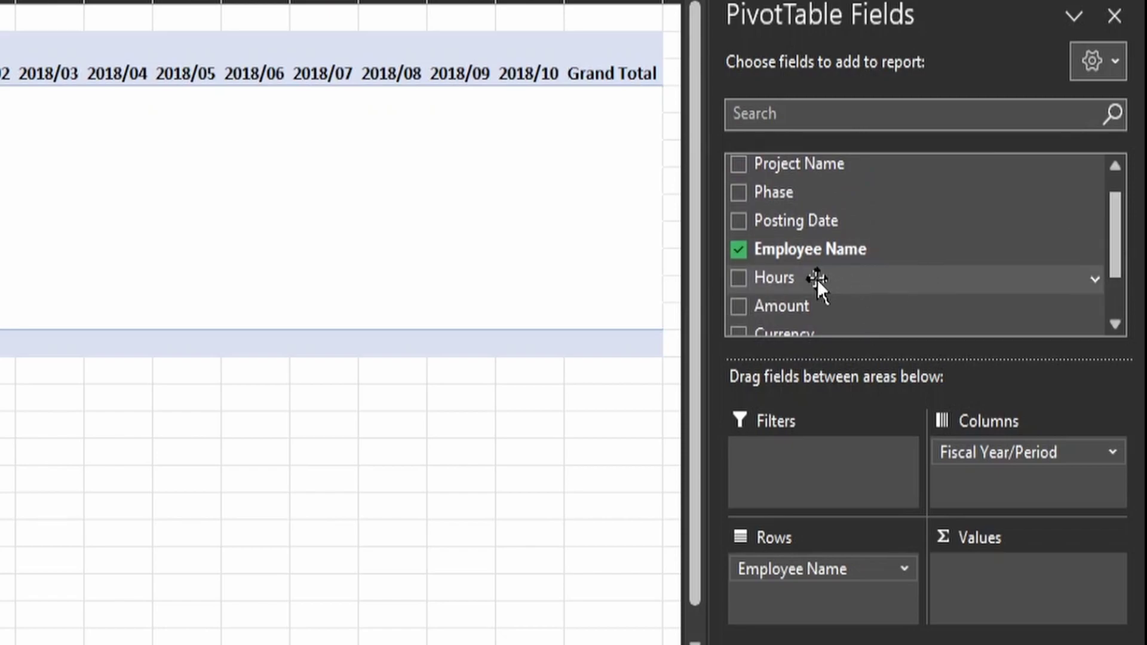
{"action": "left_click_drag", "start_coordinate": [817, 279], "coordinate": [1002, 583]}
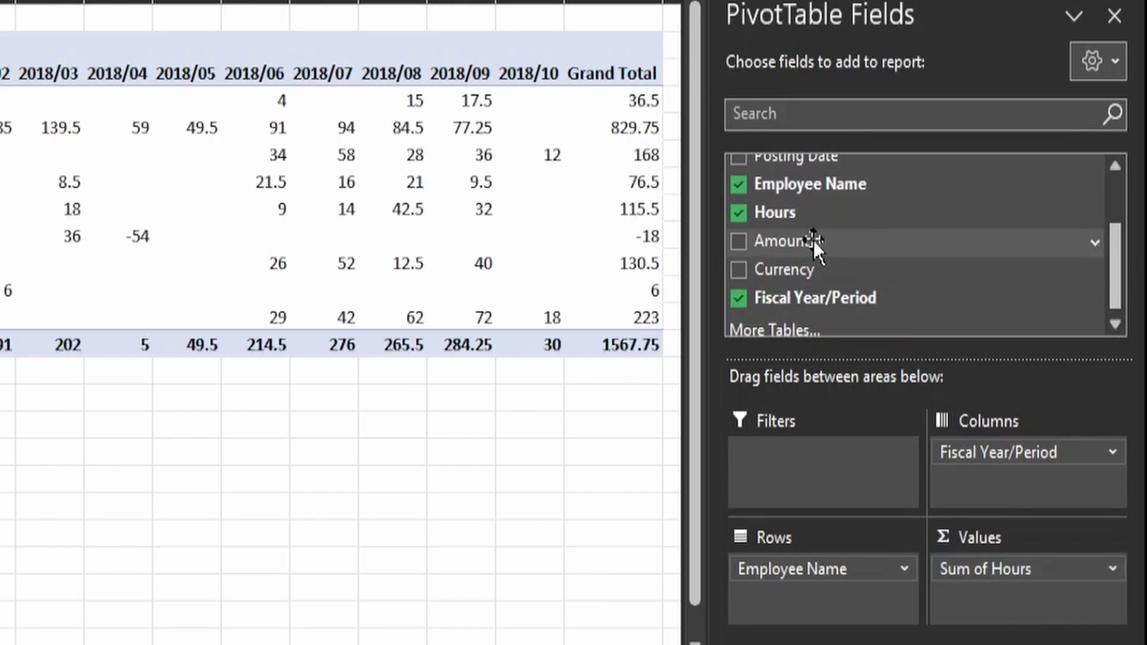
{"action": "left_click_drag", "start_coordinate": [812, 241], "coordinate": [1053, 600]}
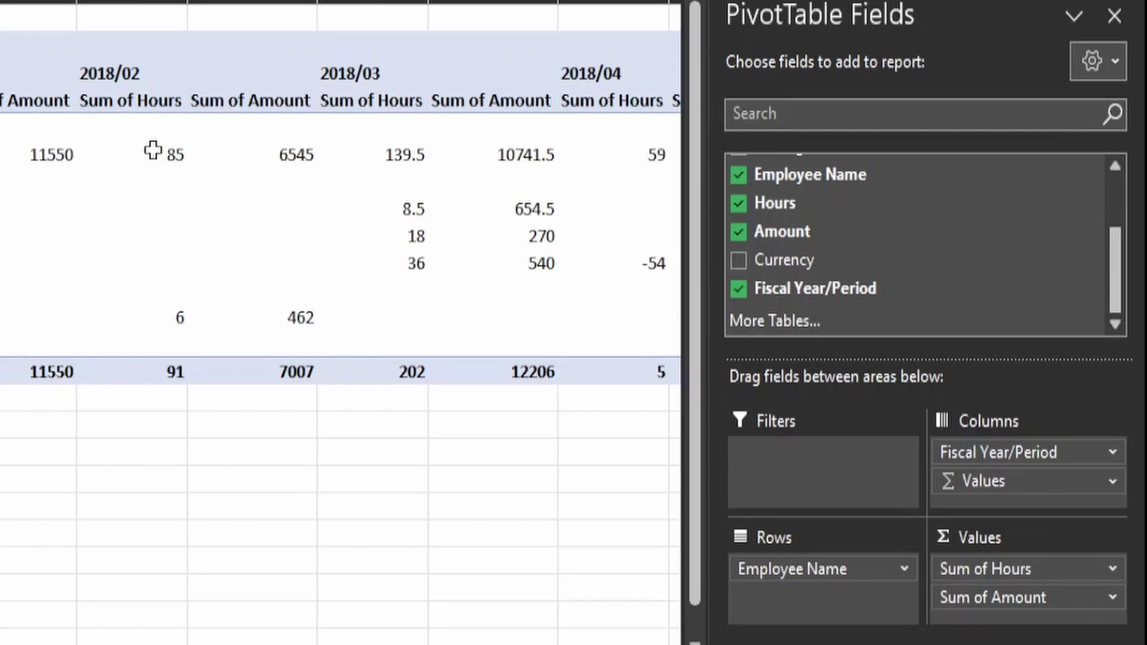
Step: Format the Sum of Amount cells for 2018/01, including the grand total, as Accounting in dollars with no decimals
{"action": "mouse_move", "coordinate": [153, 150]}
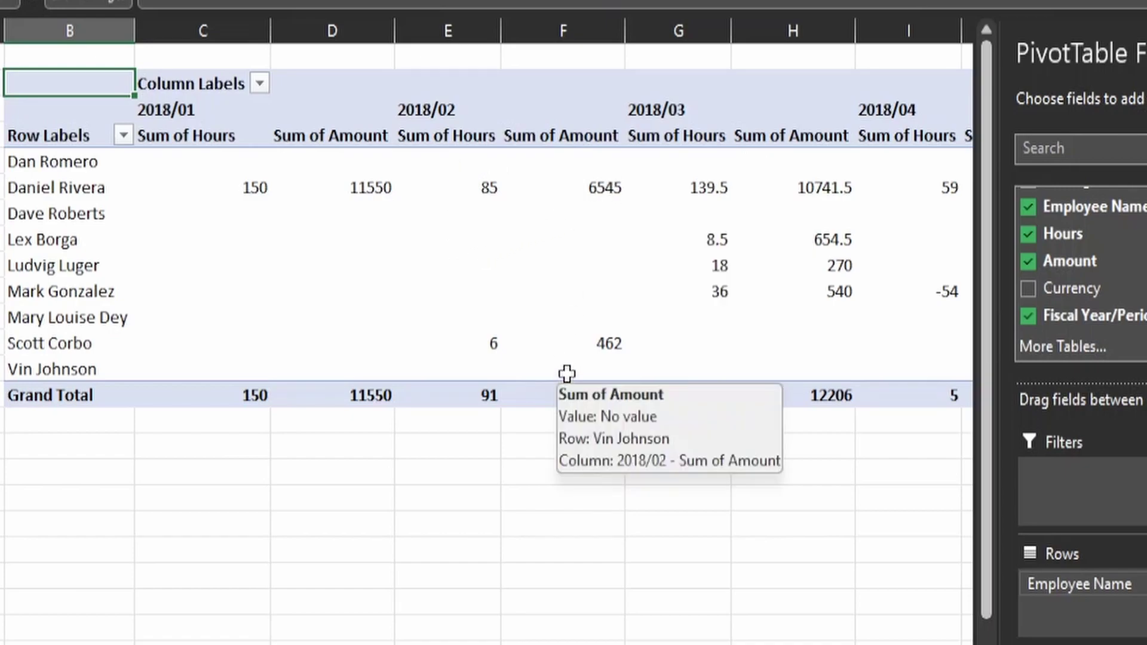
{"action": "mouse_move", "coordinate": [408, 345]}
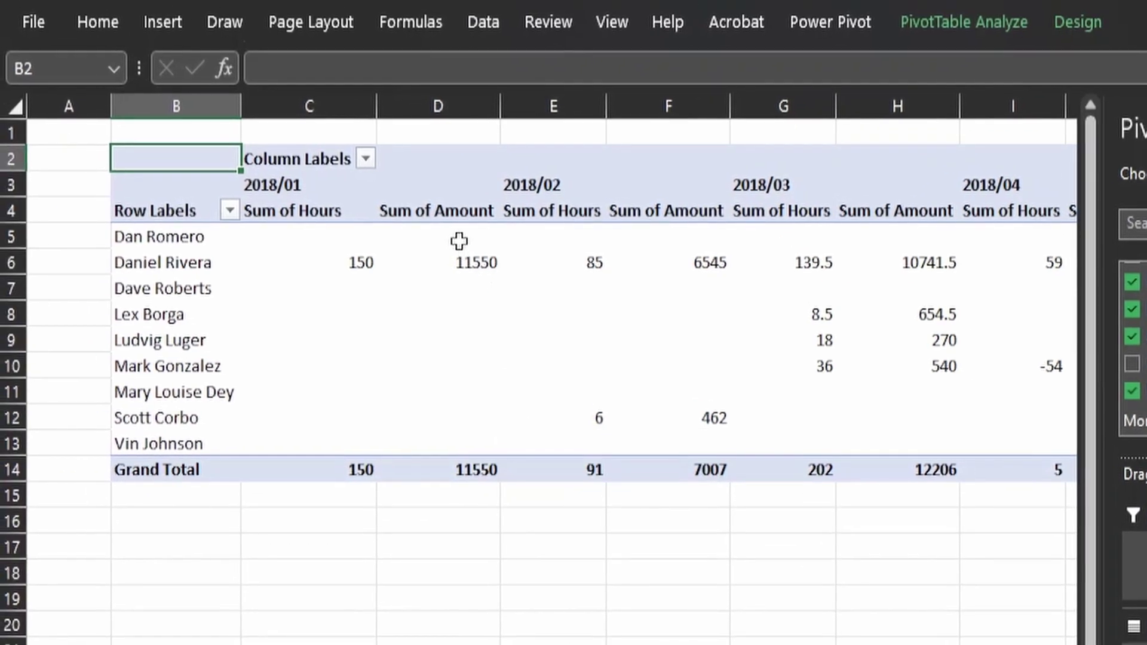
{"action": "left_click_drag", "start_coordinate": [349, 162], "coordinate": [343, 268]}
{"action": "left_click_drag", "start_coordinate": [452, 344], "coordinate": [460, 466]}
{"action": "left_click", "coordinate": [112, 26]}
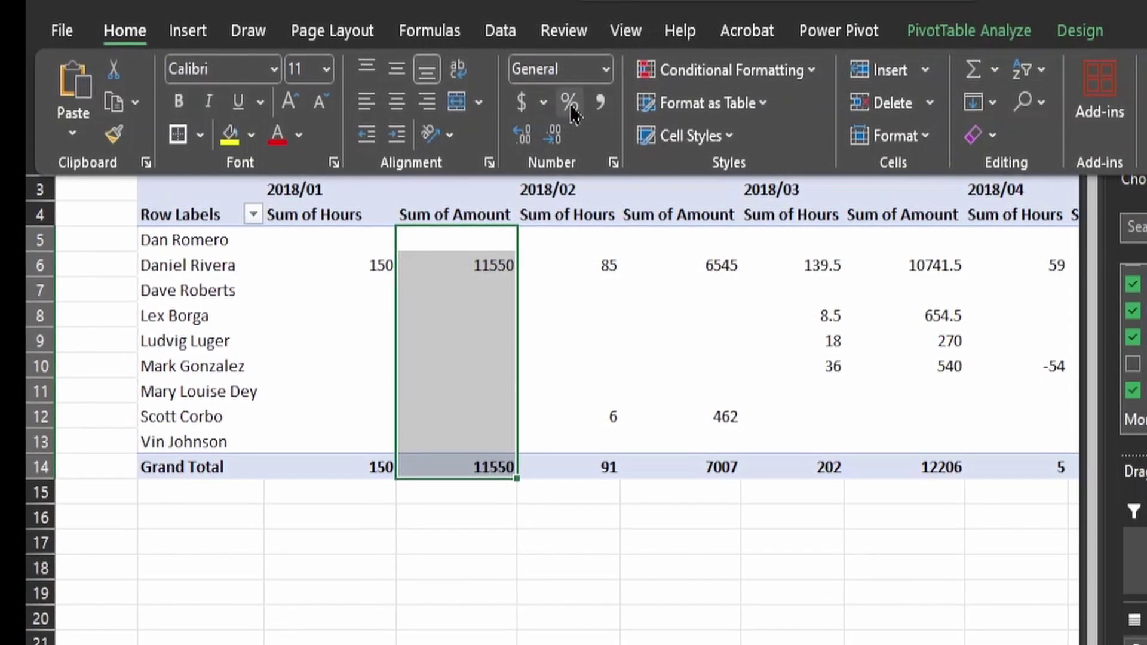
{"action": "left_click", "coordinate": [524, 103]}
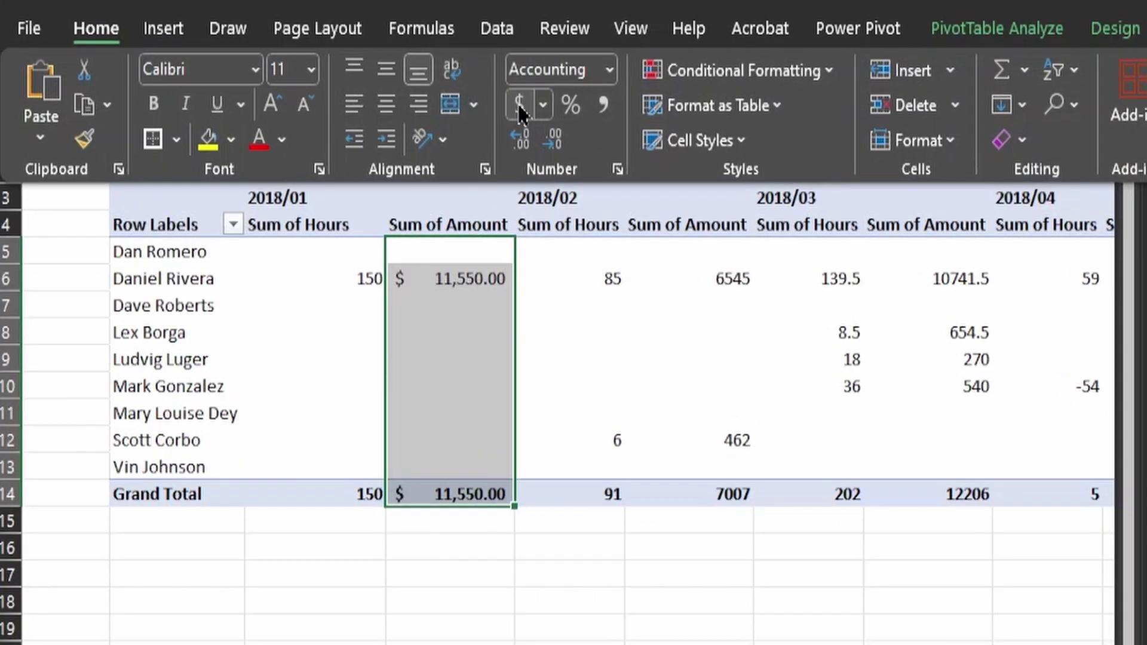
{"action": "left_click", "coordinate": [556, 142]}
{"action": "left_click", "coordinate": [557, 143]}
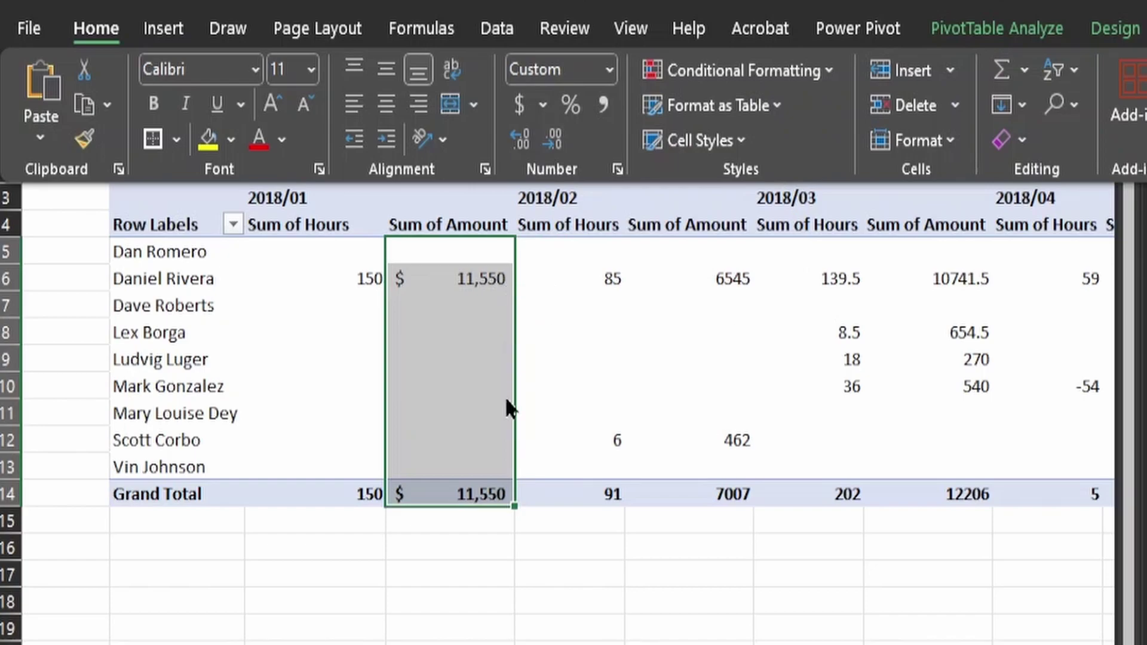
{"action": "left_click", "coordinate": [449, 638]}
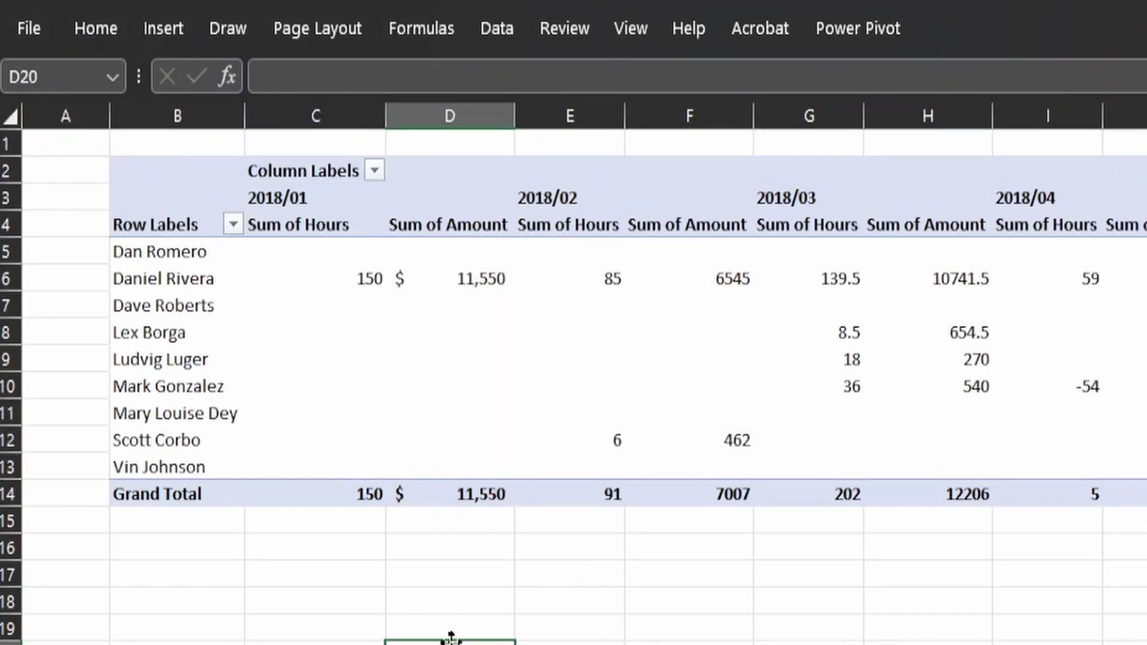
Step: Center the Sum of Hours cells for 2018/01, including the grand total
{"action": "left_click_drag", "start_coordinate": [335, 252], "coordinate": [353, 493]}
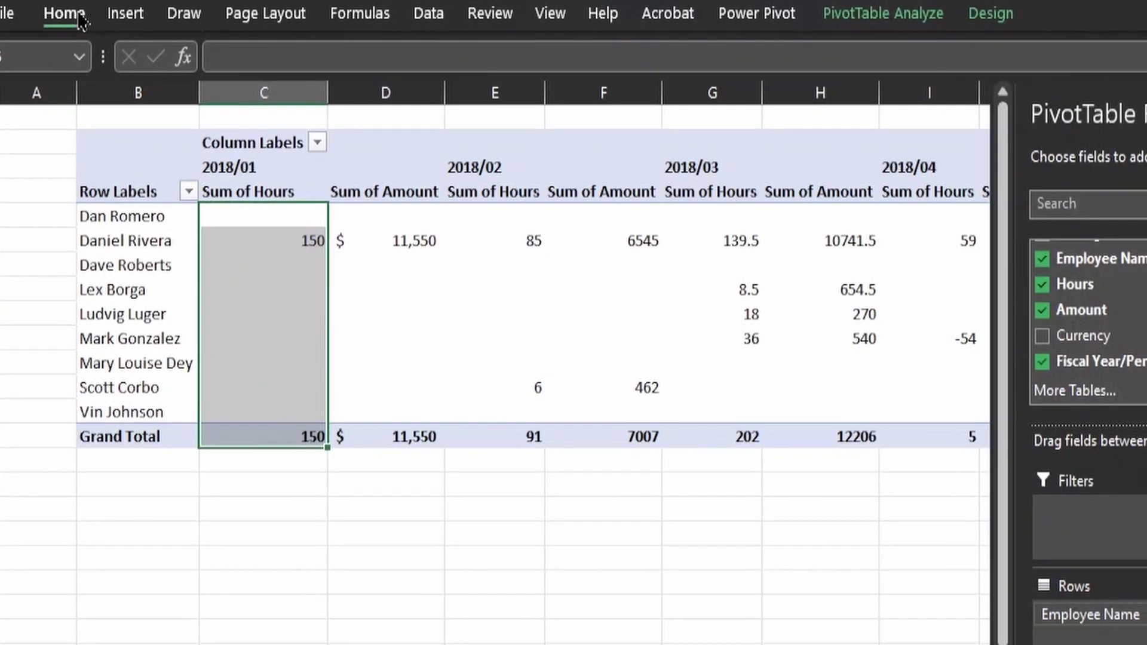
{"action": "left_click", "coordinate": [78, 17]}
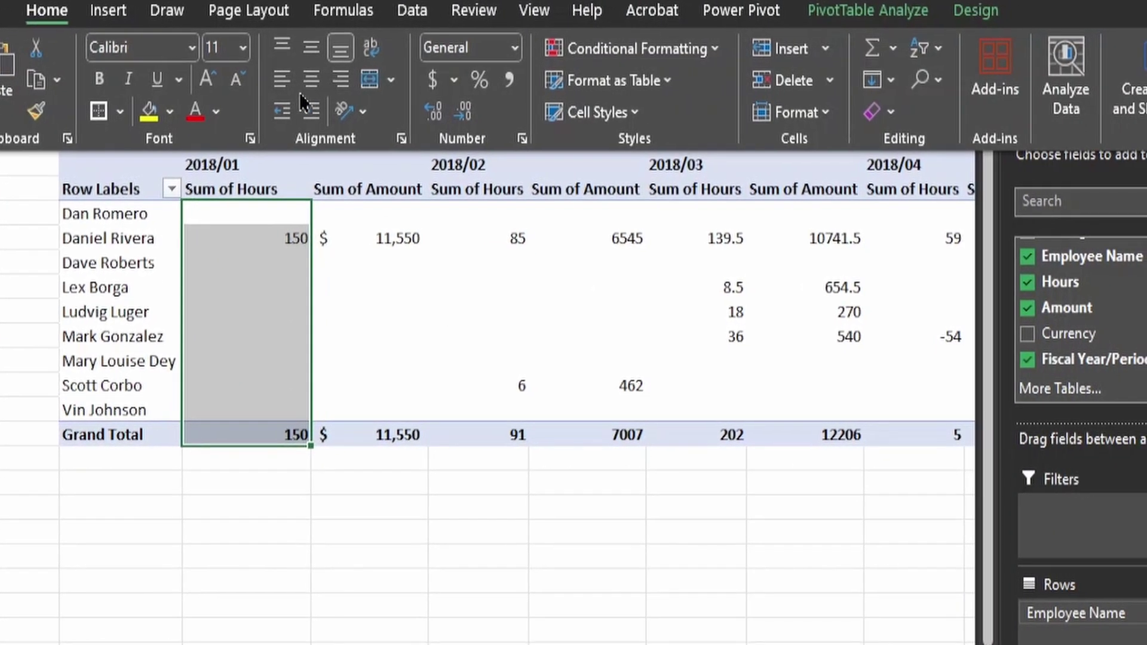
{"action": "left_click", "coordinate": [352, 577]}
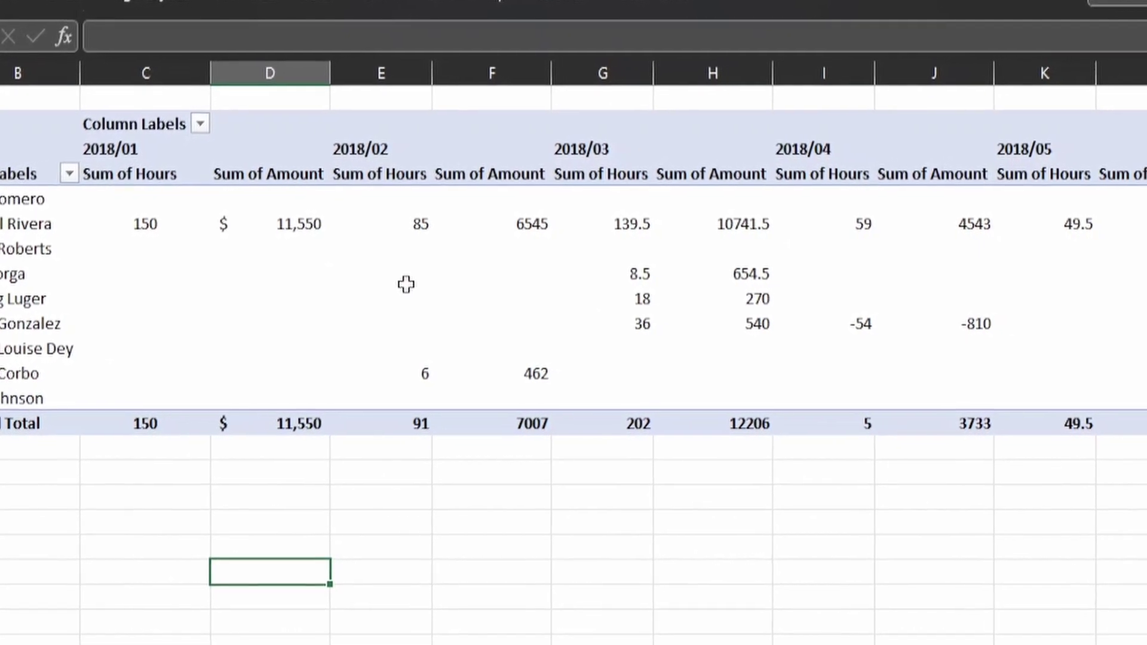
Step: Freeze the panes at cell C5 so the row labels and the PivotTable's header rows stay in place
{"action": "scroll", "coordinate": [471, 244], "scroll_direction": "right", "scroll_amount": 6}
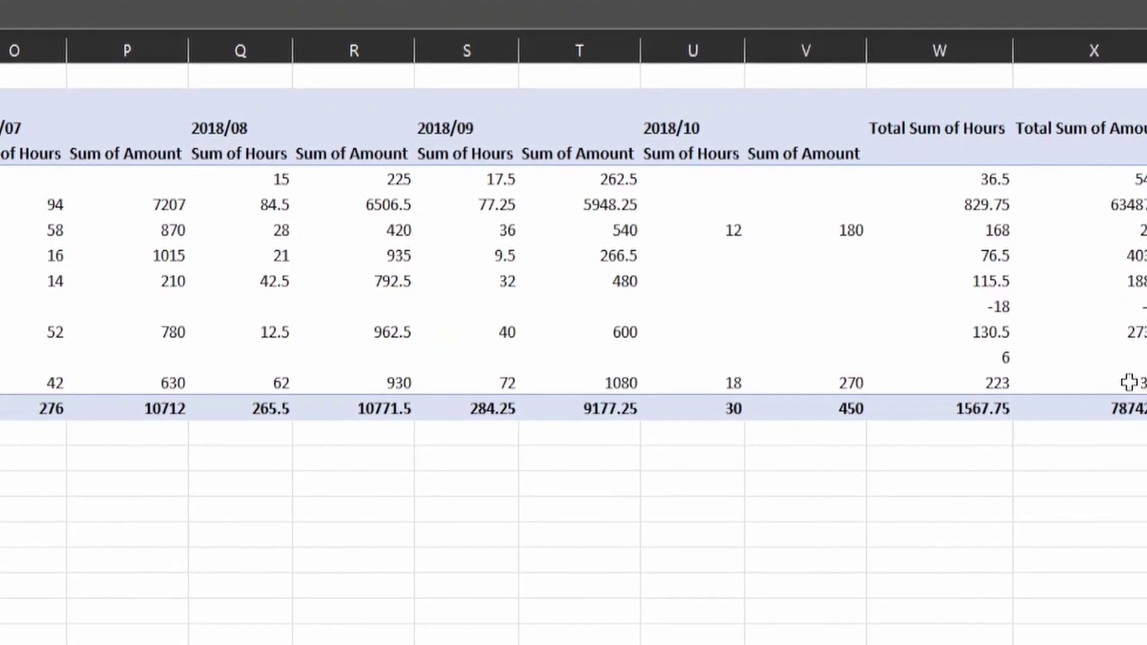
{"action": "scroll", "coordinate": [321, 565], "scroll_direction": "left", "scroll_amount": 6}
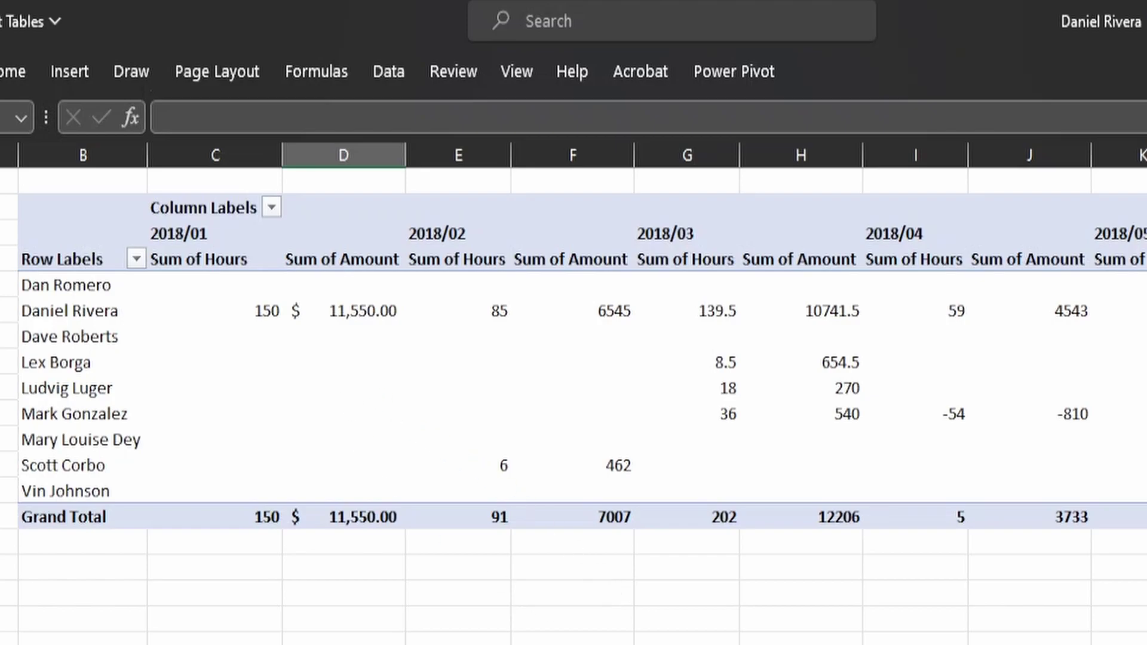
{"action": "scroll", "coordinate": [574, 395], "scroll_direction": "right", "scroll_amount": 5}
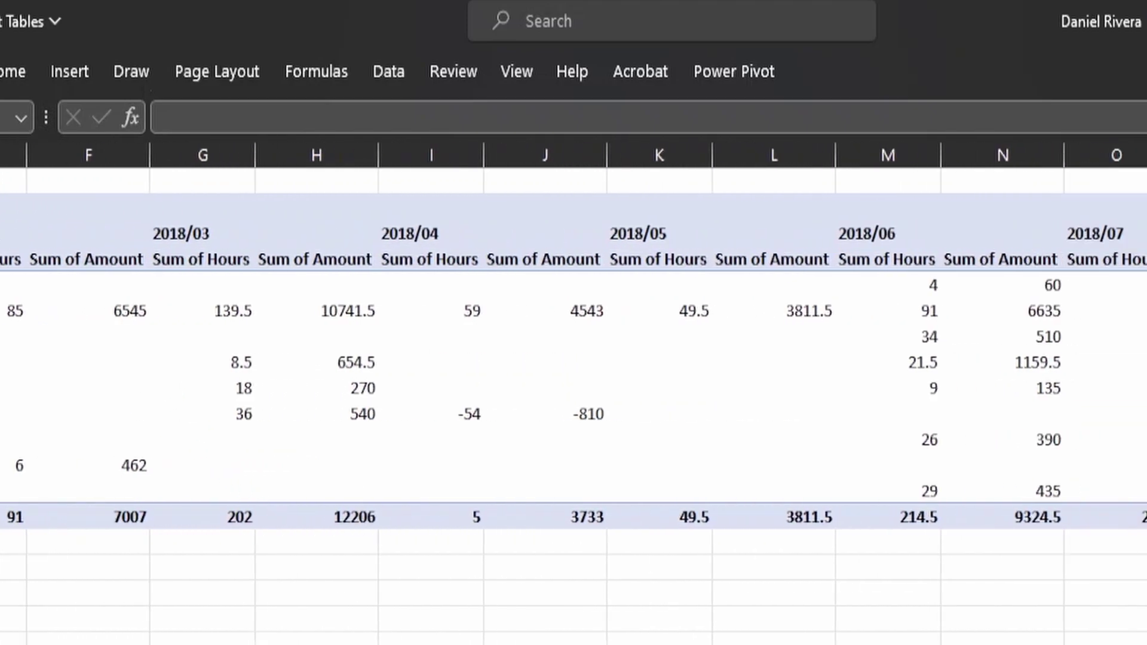
{"action": "scroll", "coordinate": [573, 394], "scroll_direction": "right", "scroll_amount": 2}
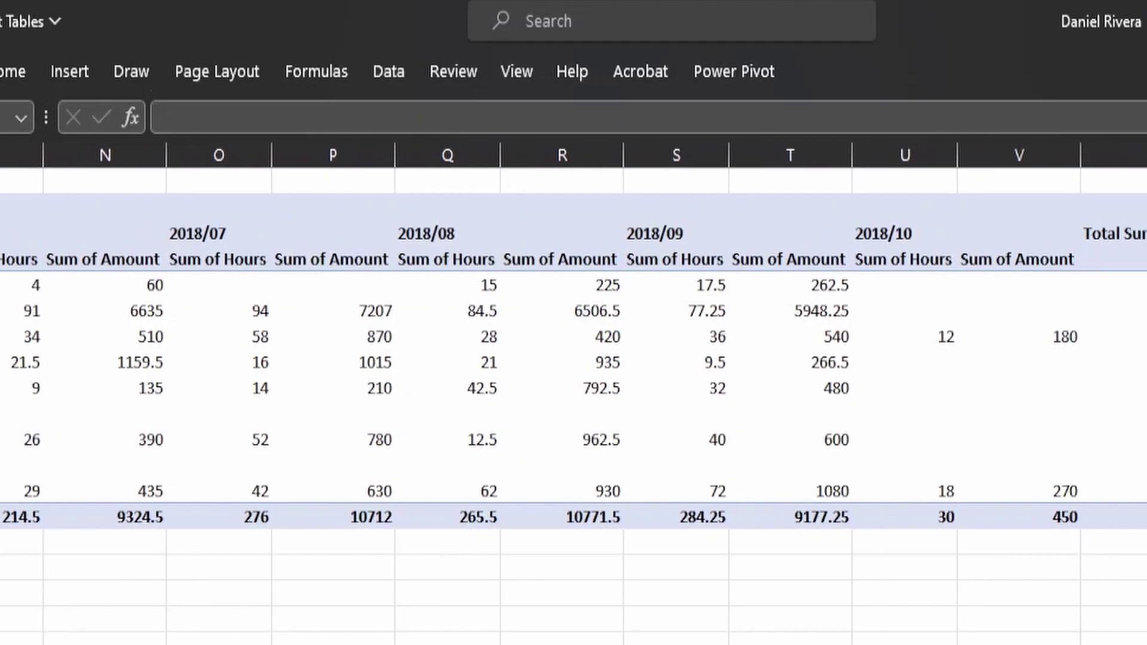
{"action": "scroll", "coordinate": [574, 394], "scroll_direction": "left", "scroll_amount": 10}
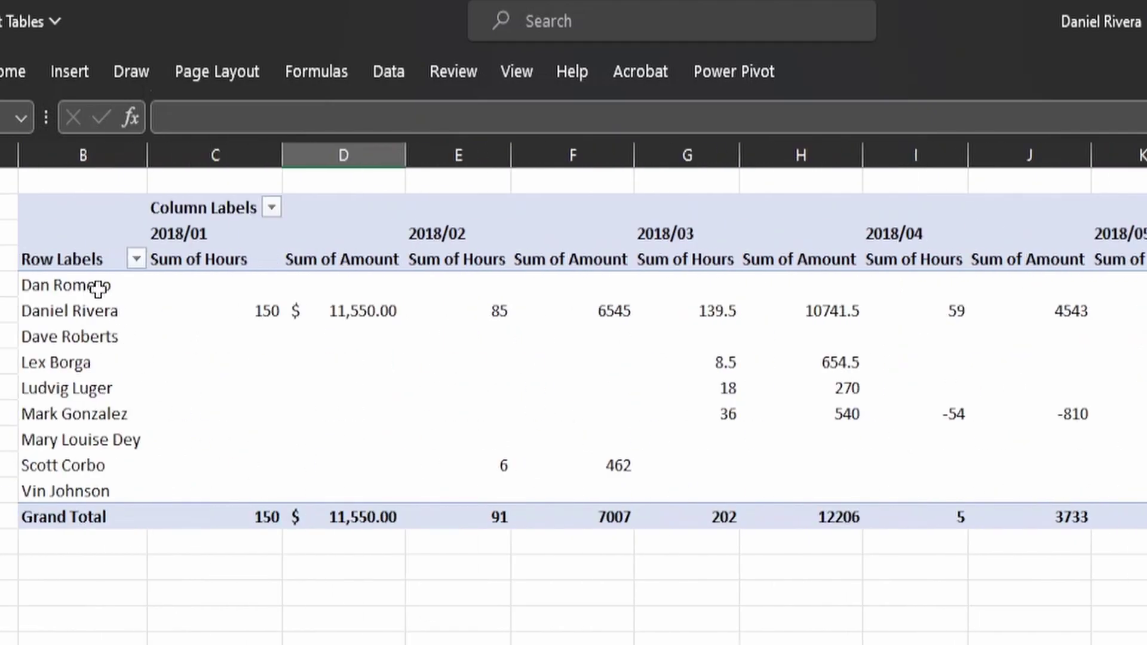
{"action": "left_click", "coordinate": [184, 289]}
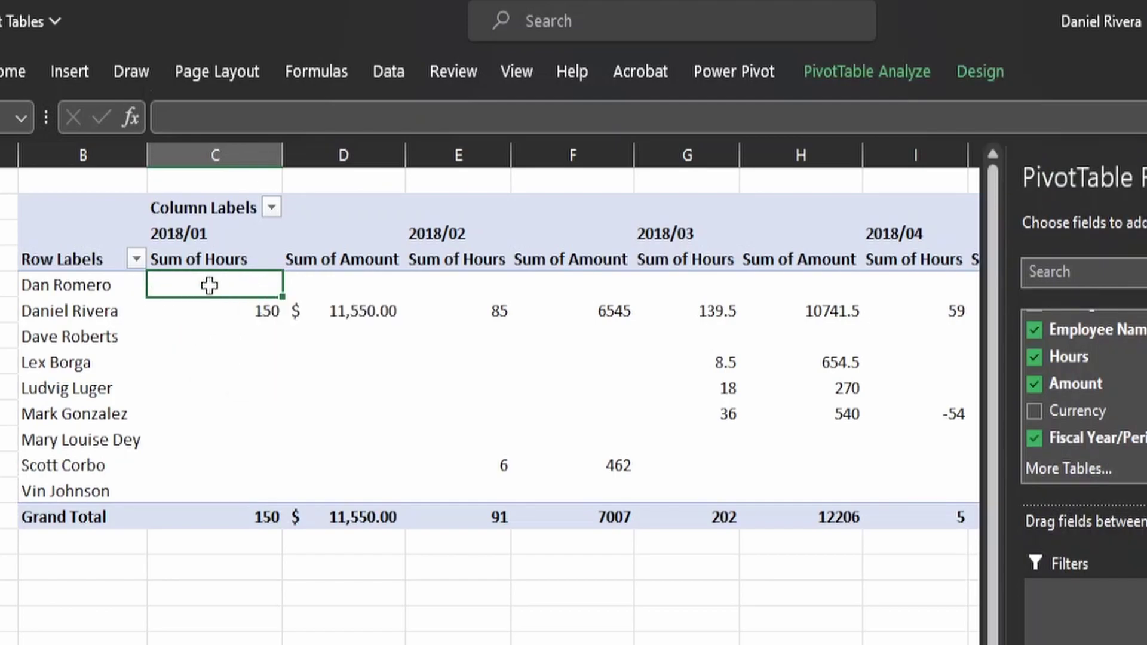
{"action": "left_click", "coordinate": [618, 27]}
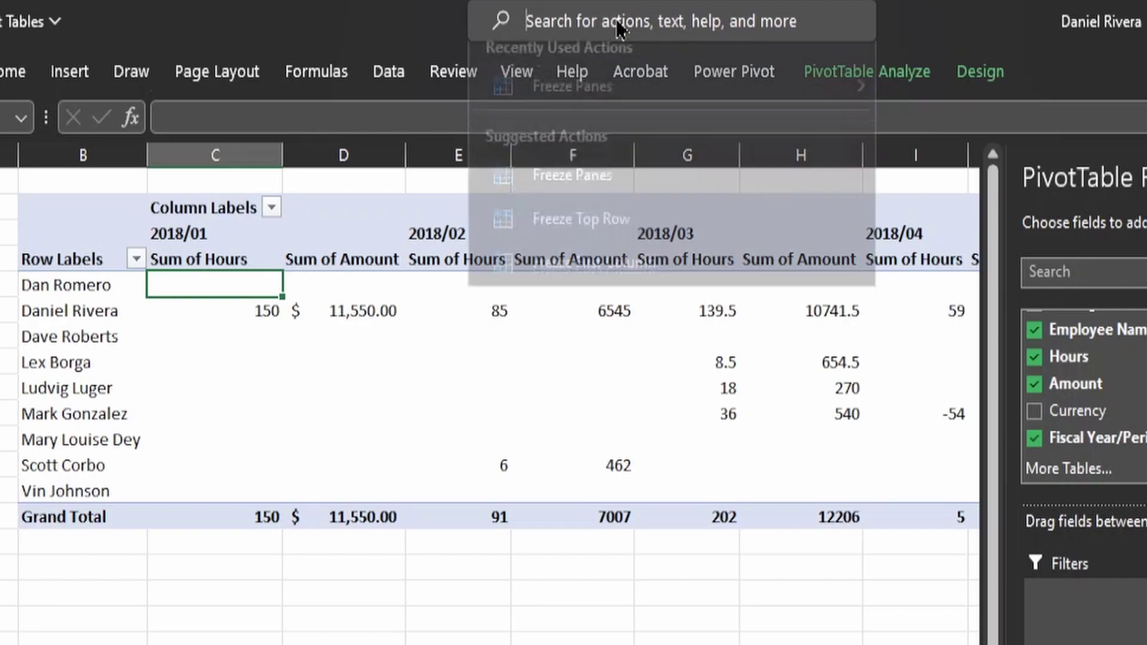
{"action": "type", "text": "fr"}
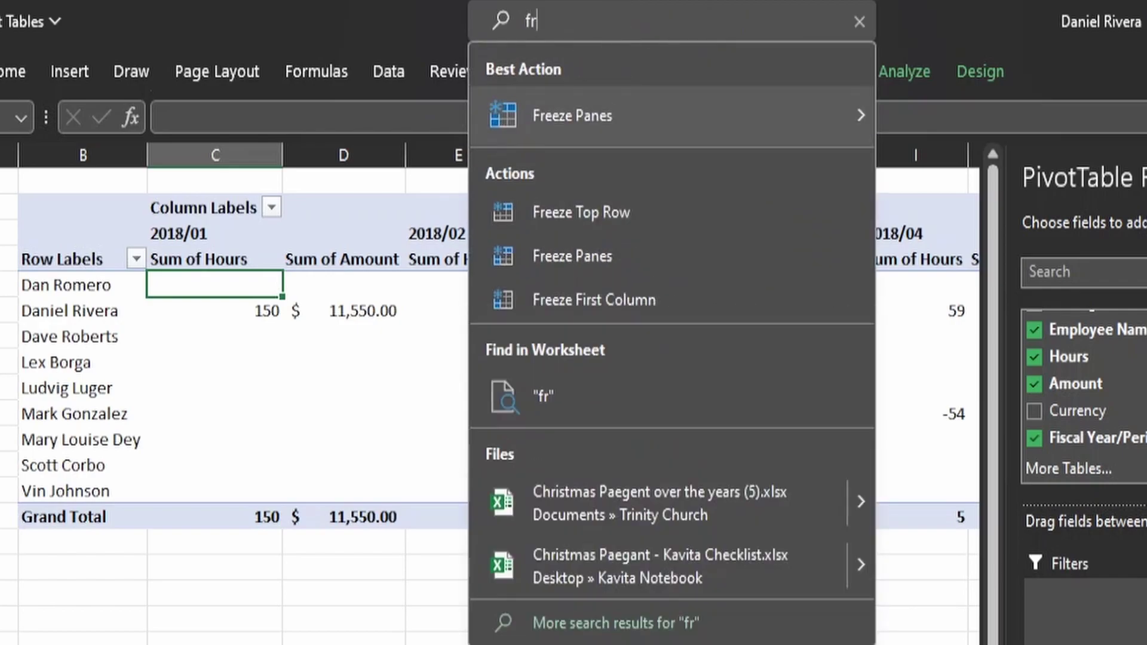
{"action": "type", "text": "eeze"}
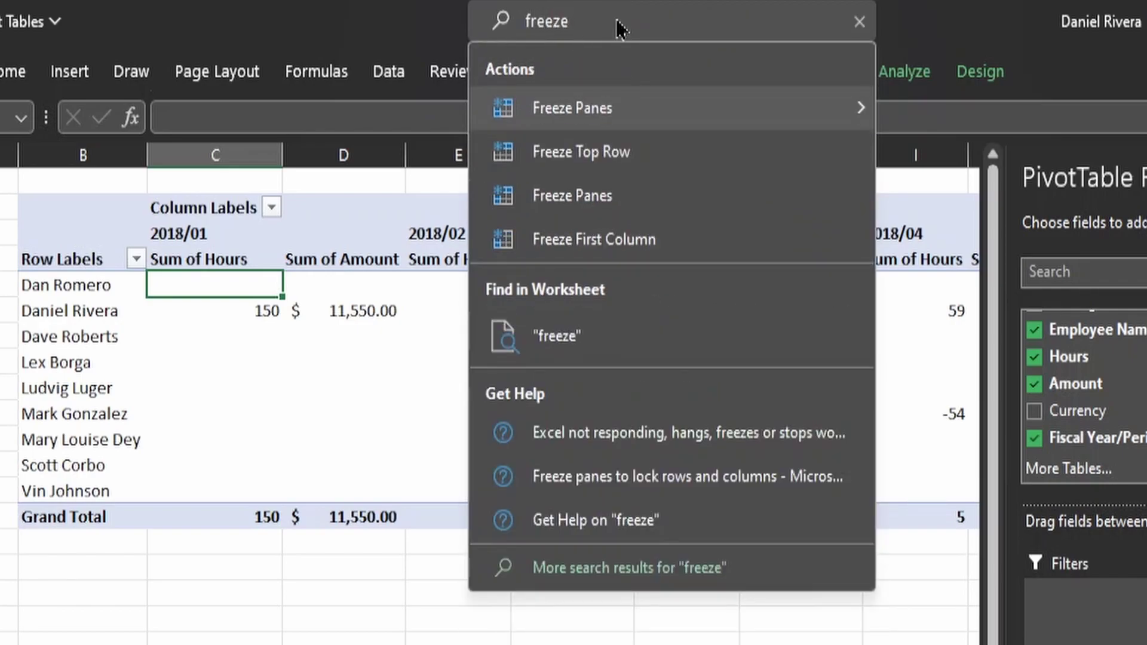
{"action": "mouse_move", "coordinate": [576, 116]}
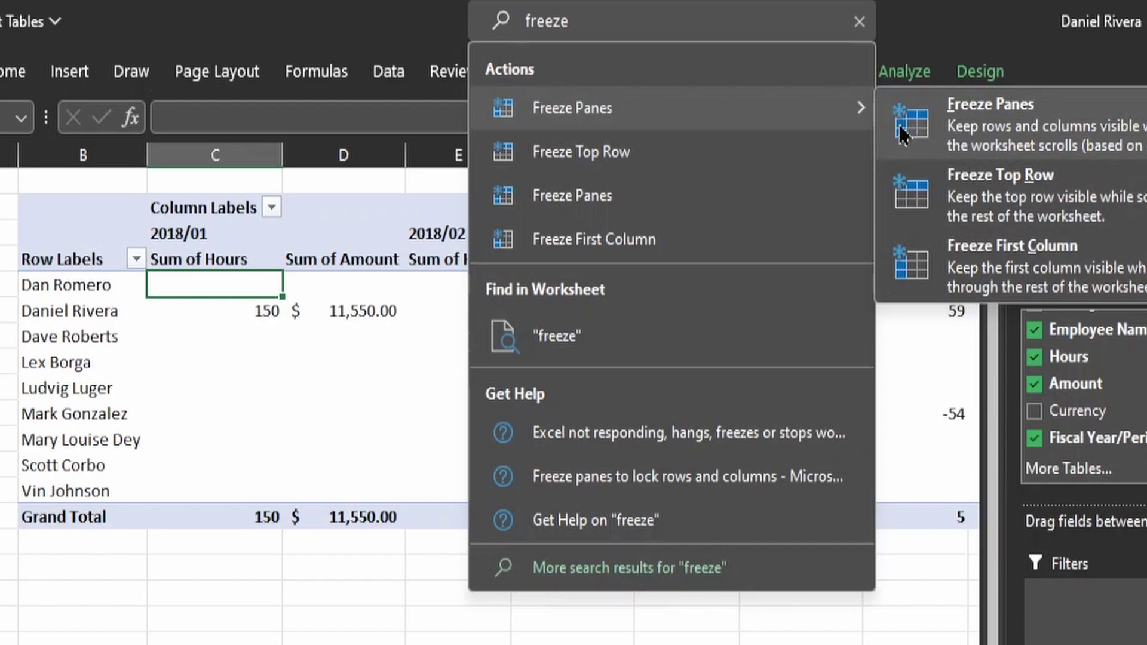
{"action": "left_click", "coordinate": [1009, 132]}
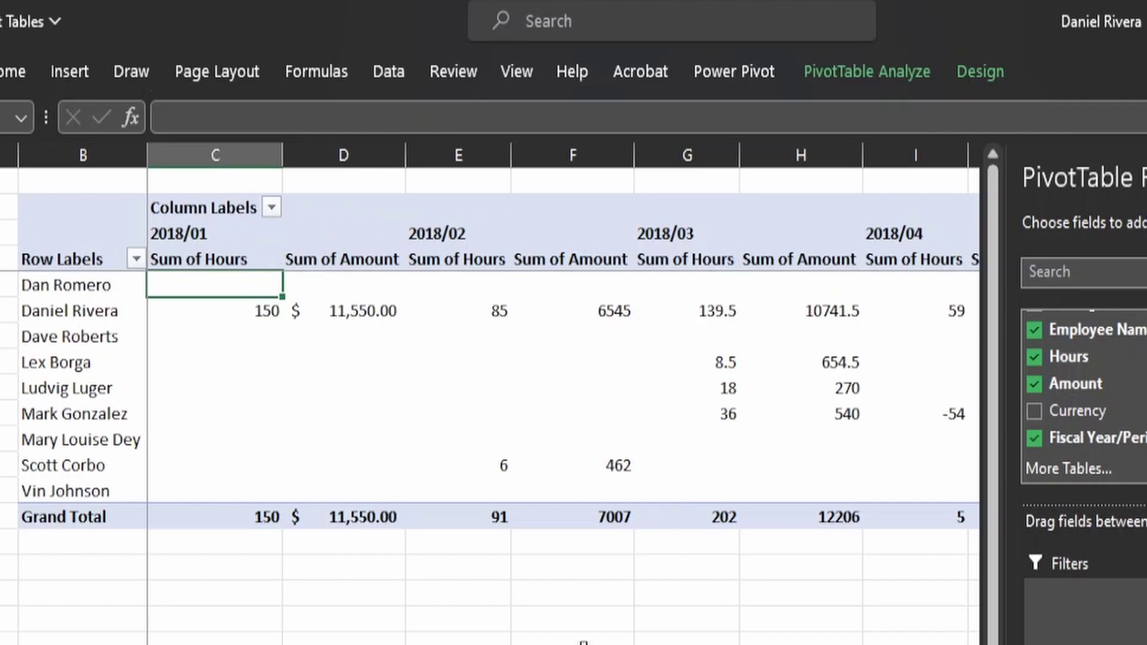
Step: Examine the PivotTable across all fiscal periods to the total columns and down to the grand total with the panes frozen
{"action": "left_click", "coordinate": [688, 638]}
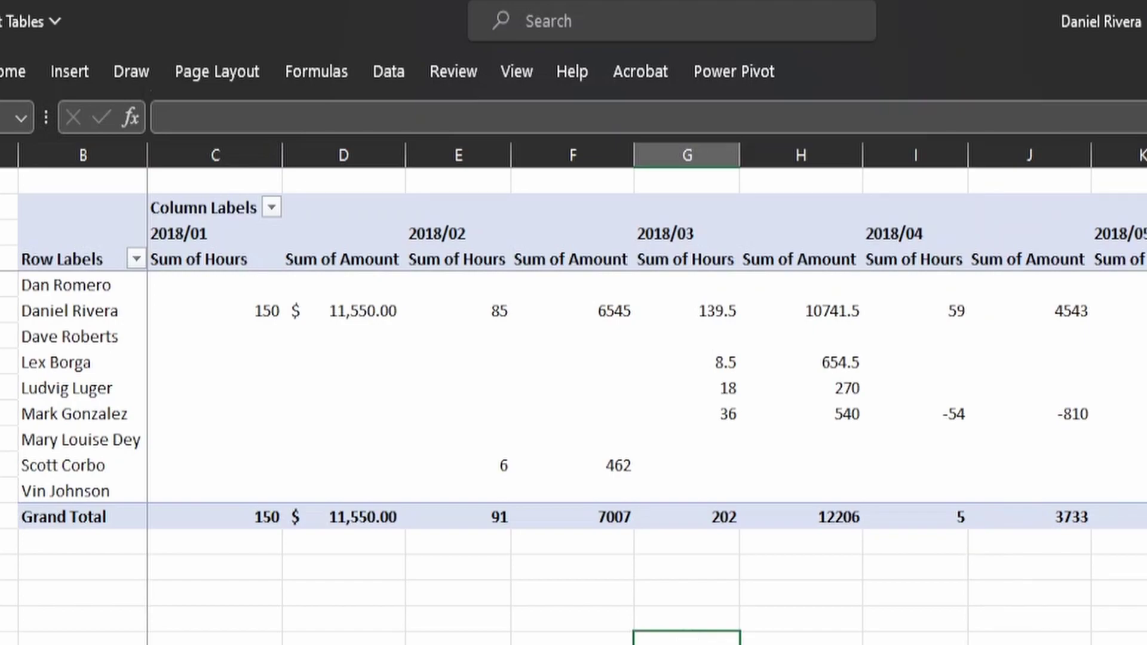
{"action": "scroll", "coordinate": [647, 393], "scroll_direction": "right", "scroll_amount": 7}
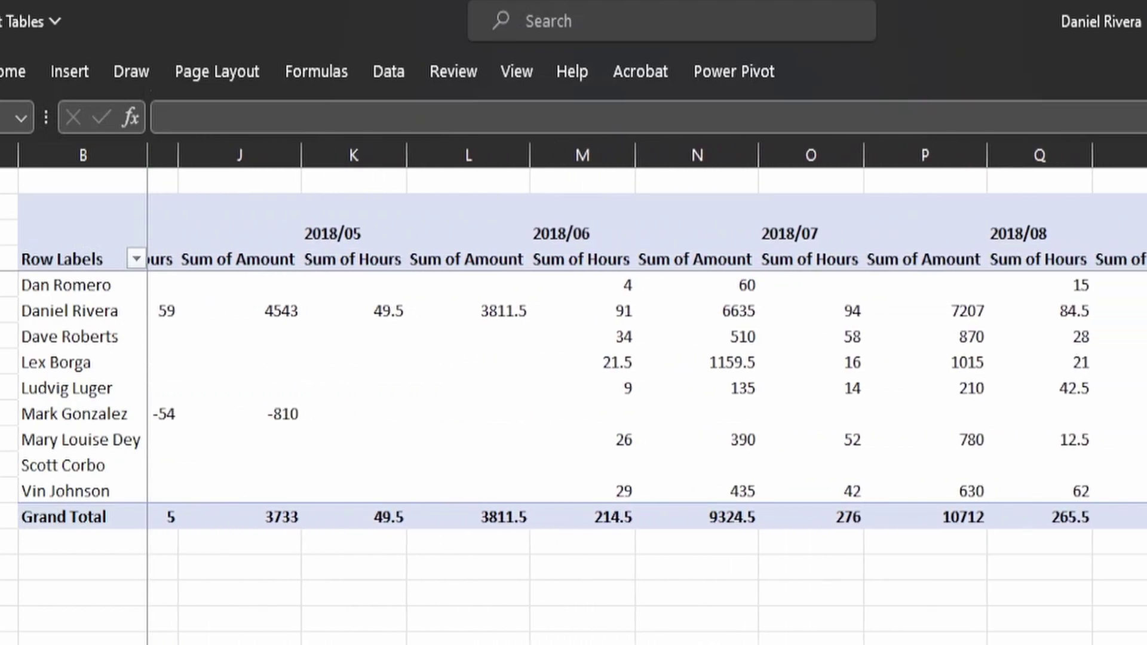
{"action": "scroll", "coordinate": [647, 393], "scroll_direction": "right", "scroll_amount": 5}
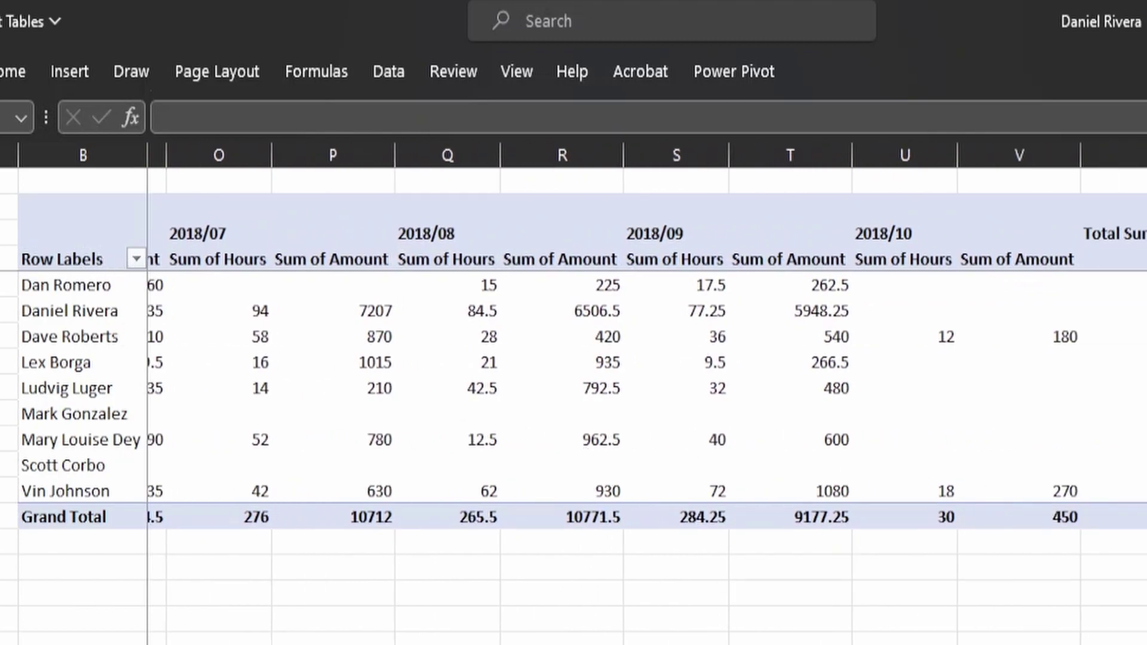
{"action": "scroll", "coordinate": [647, 393], "scroll_direction": "right", "scroll_amount": 6}
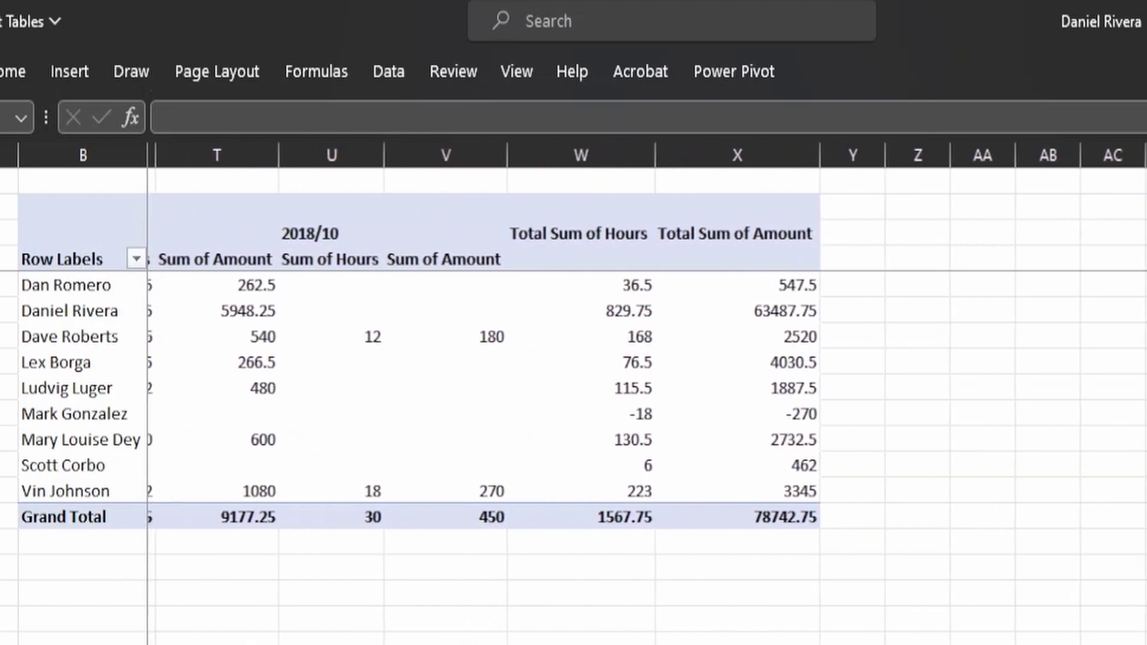
{"action": "scroll", "coordinate": [647, 393], "scroll_direction": "right", "scroll_amount": 2}
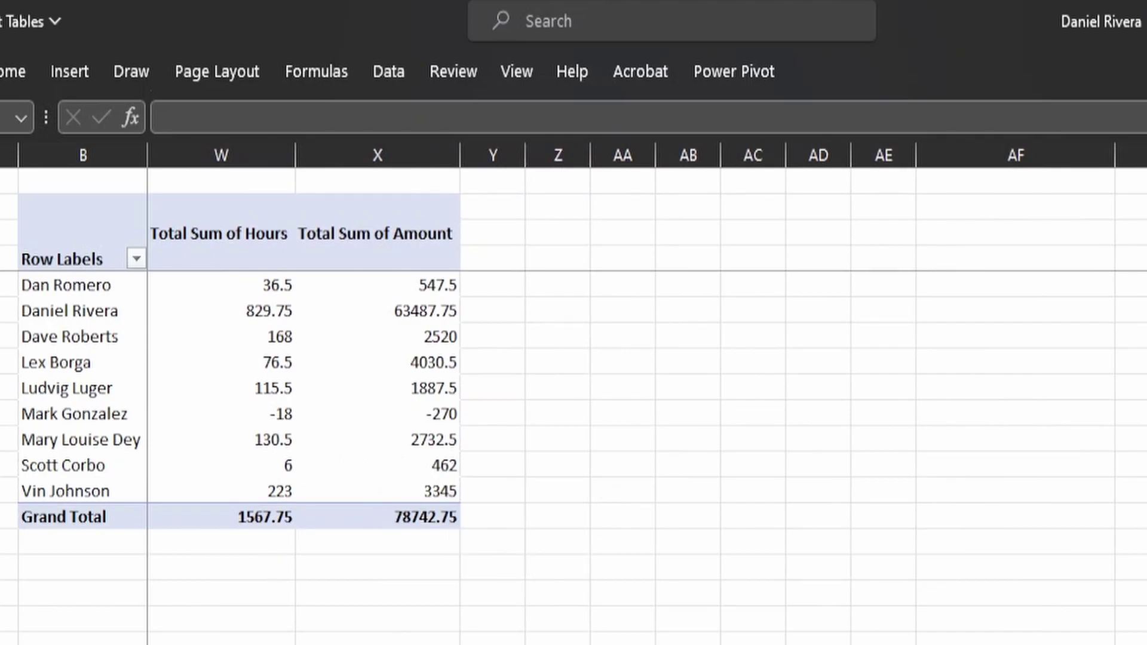
{"action": "scroll", "coordinate": [239, 403], "scroll_direction": "down", "scroll_amount": 3}
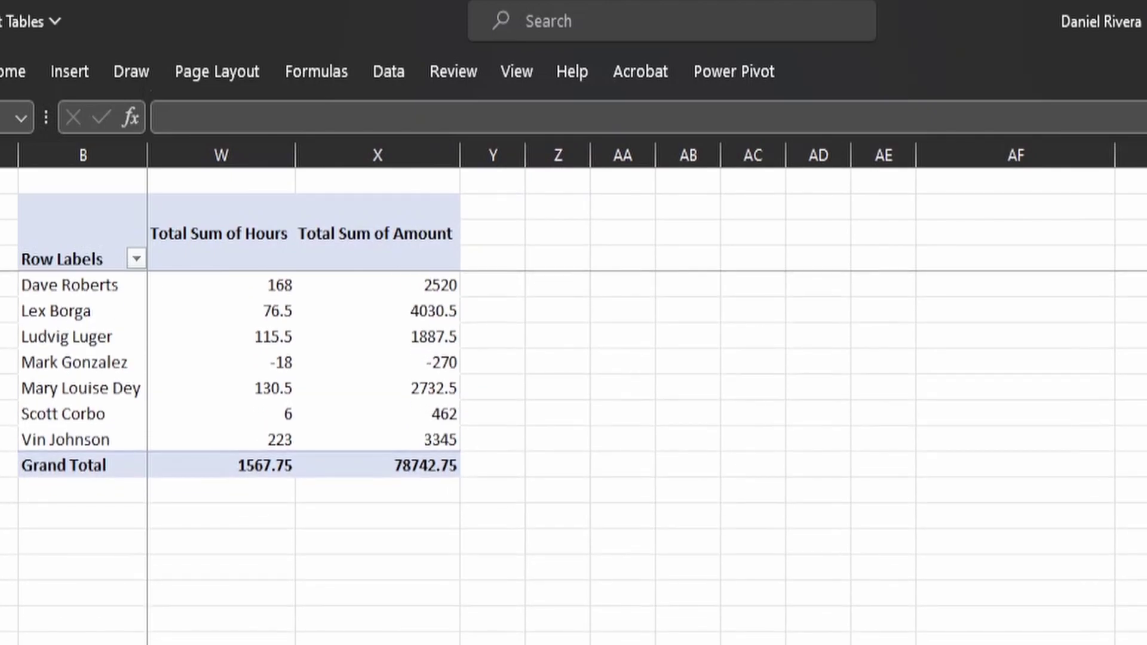
{"action": "scroll", "coordinate": [239, 359], "scroll_direction": "down", "scroll_amount": 2}
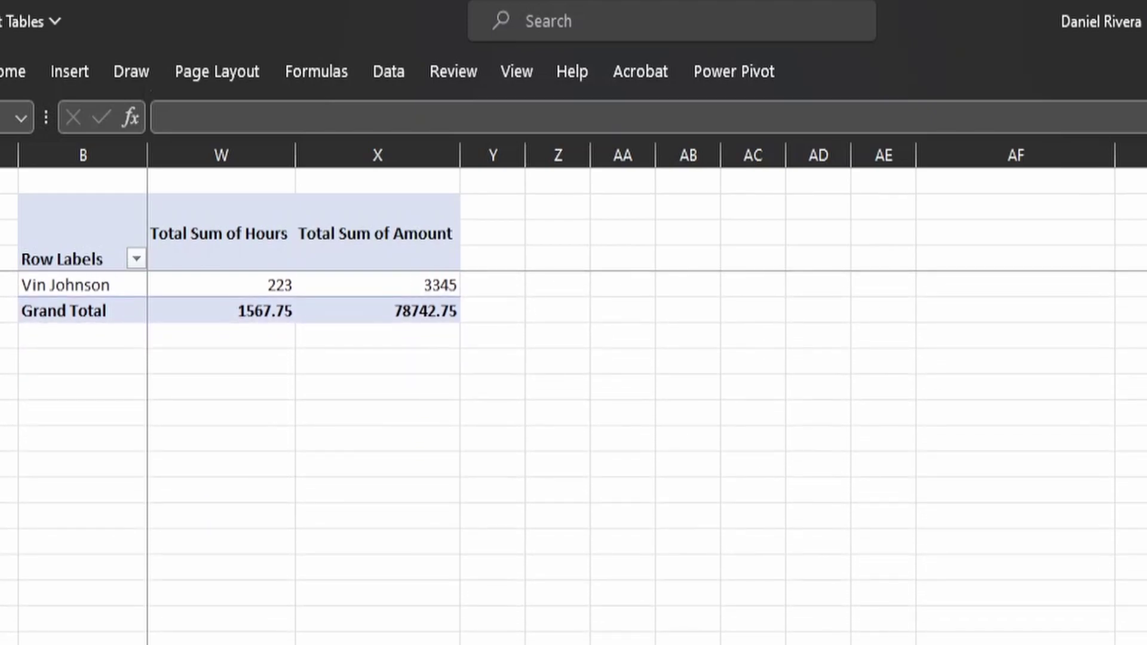
{"action": "scroll", "coordinate": [239, 388], "scroll_direction": "up", "scroll_amount": 3}
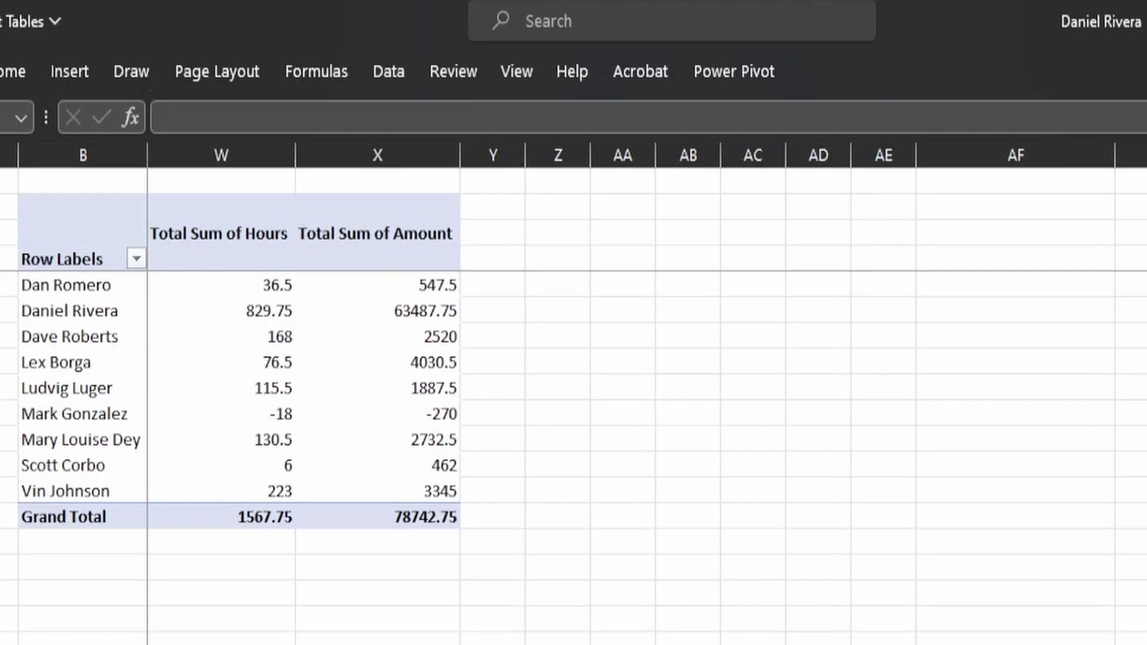
{"action": "scroll", "coordinate": [598, 389], "scroll_direction": "left", "scroll_amount": 6}
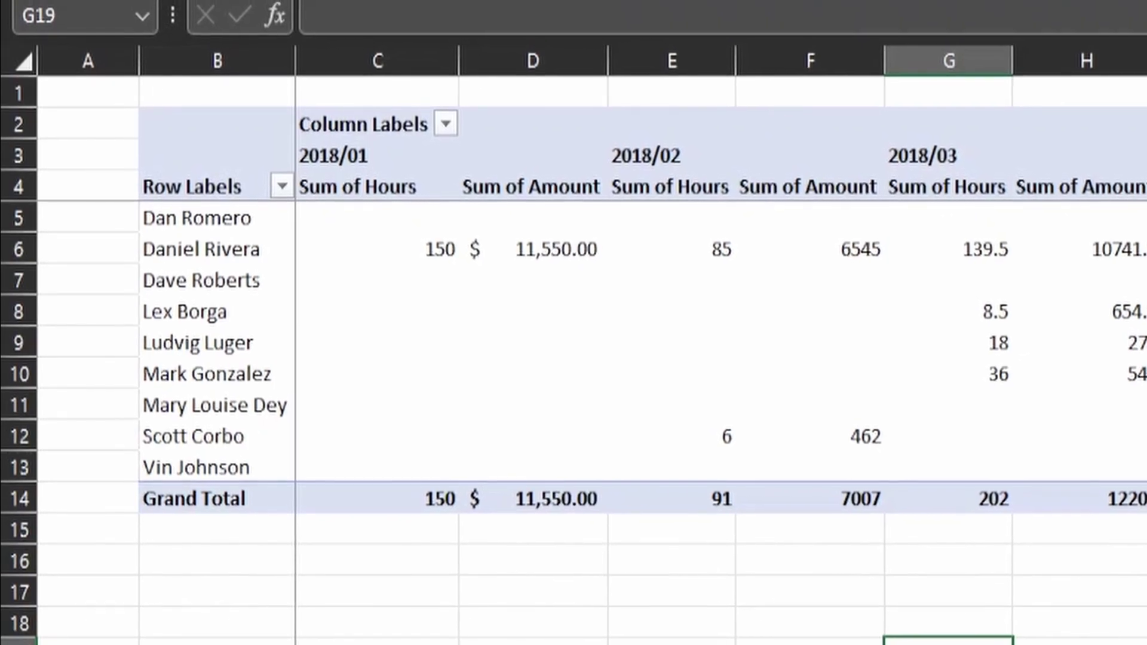
Step: Insert a second PivotTable based on the InternalLabor table at cell B17 of the existing PivotTables sheet
{"action": "left_click", "coordinate": [233, 593]}
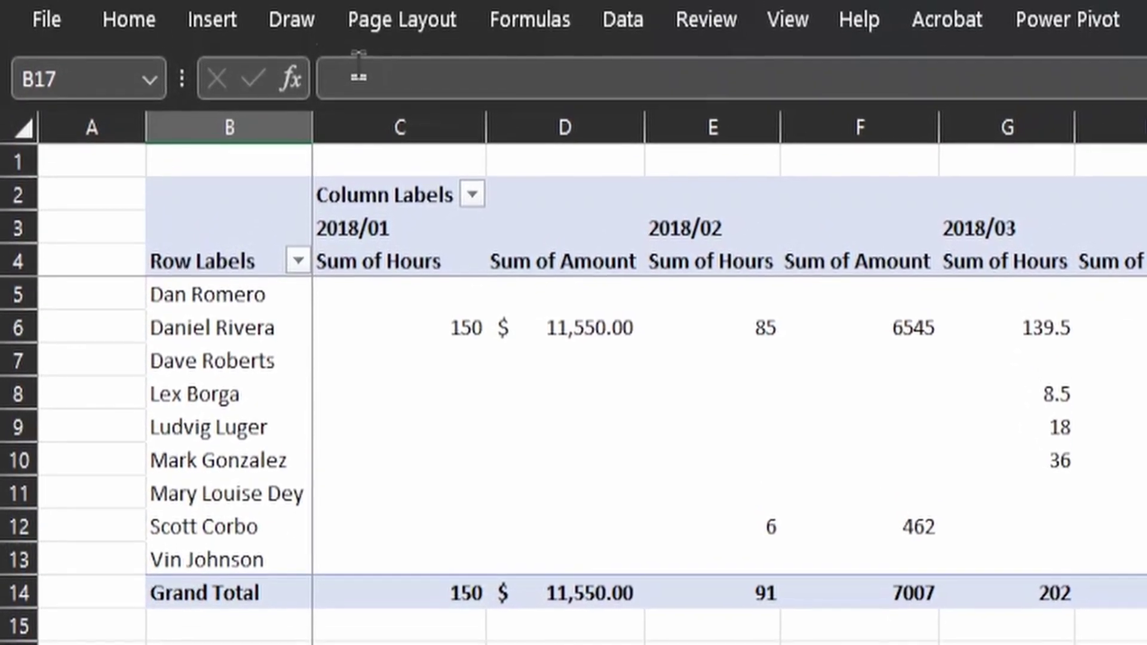
{"action": "left_click", "coordinate": [148, 44]}
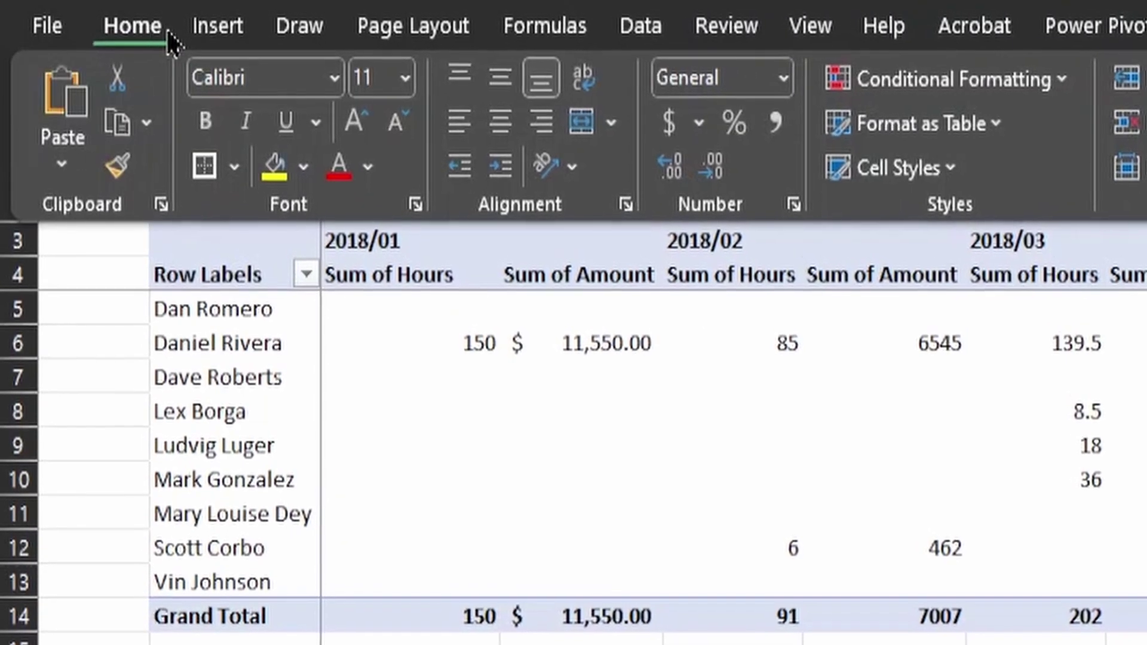
{"action": "left_click", "coordinate": [217, 35]}
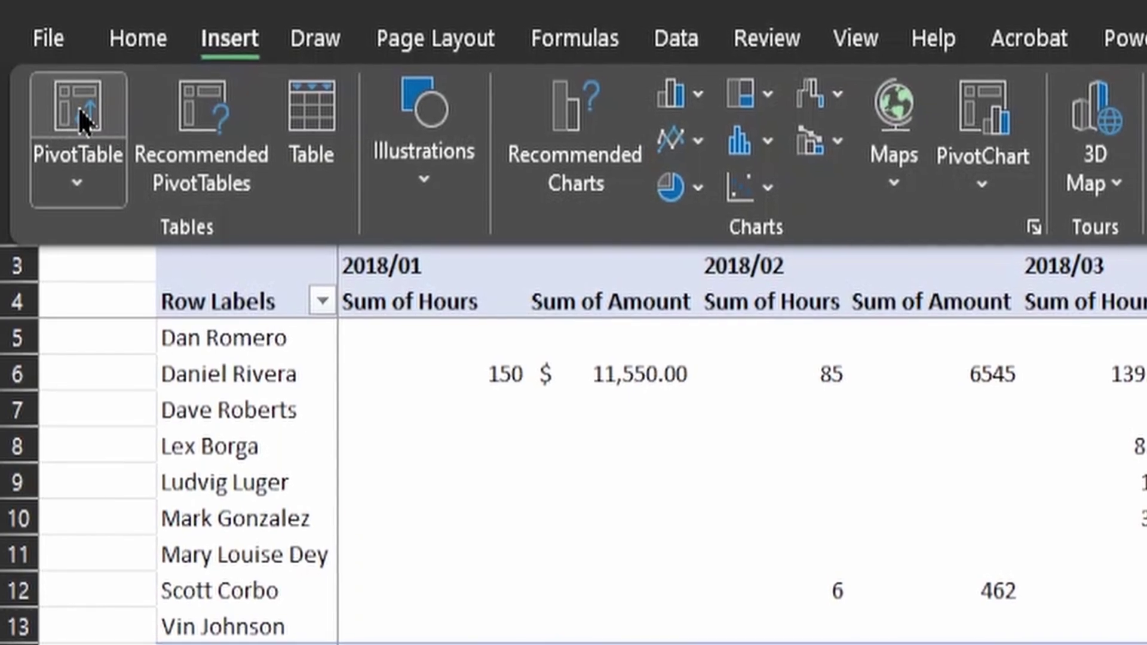
{"action": "left_click", "coordinate": [80, 110]}
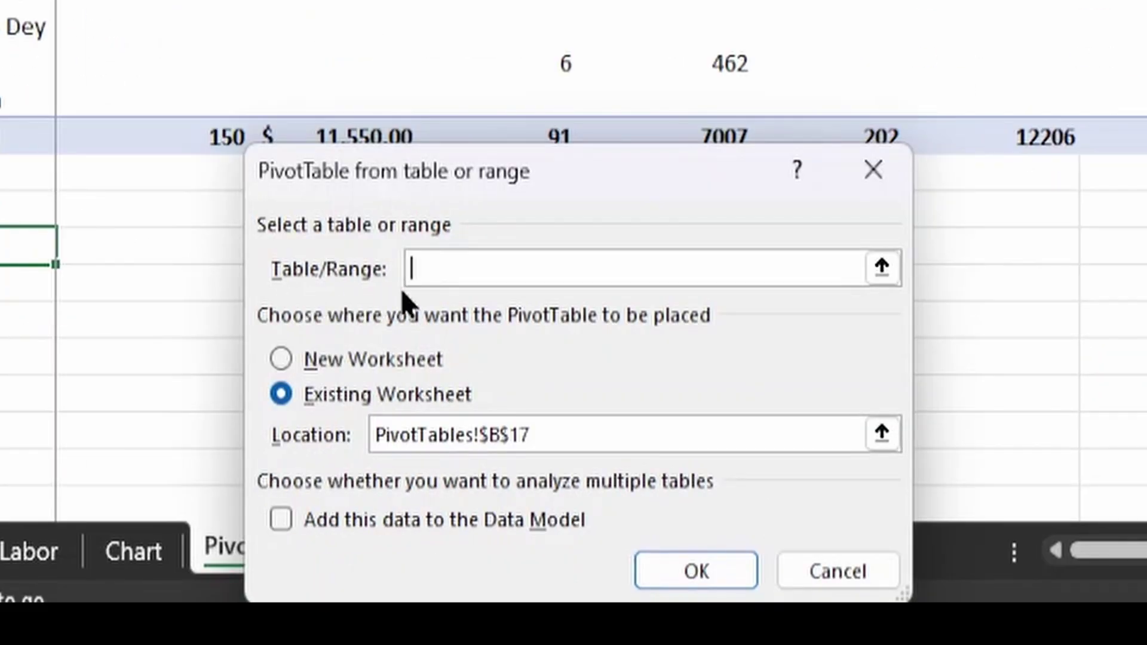
{"action": "type", "text": "InternalLabor"}
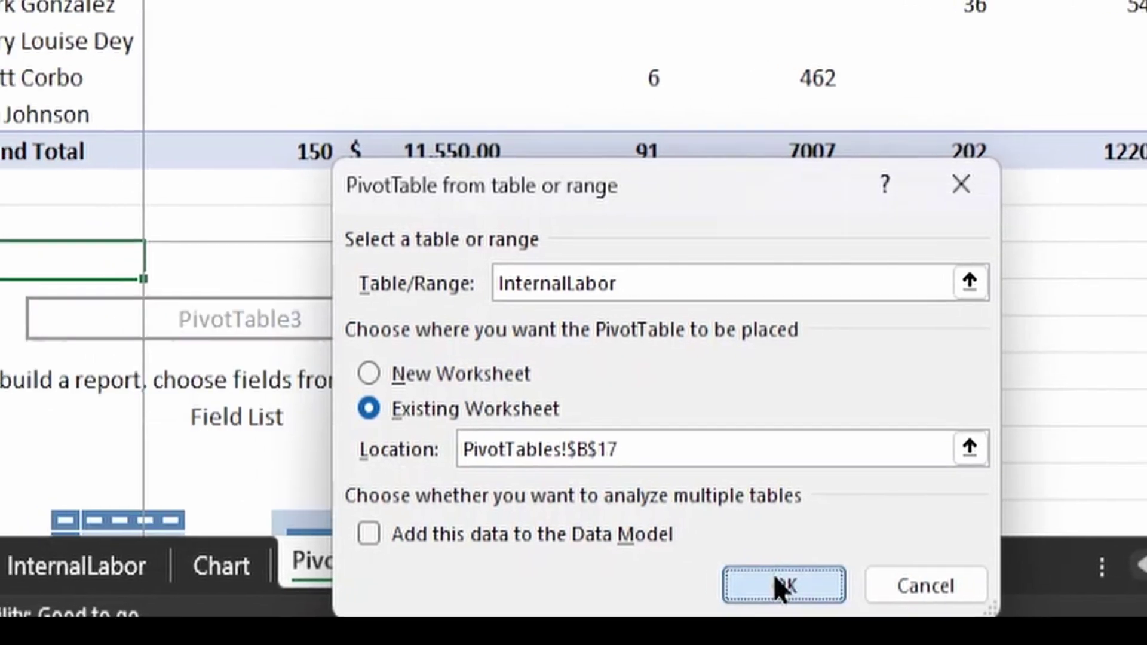
{"action": "left_click", "coordinate": [672, 572]}
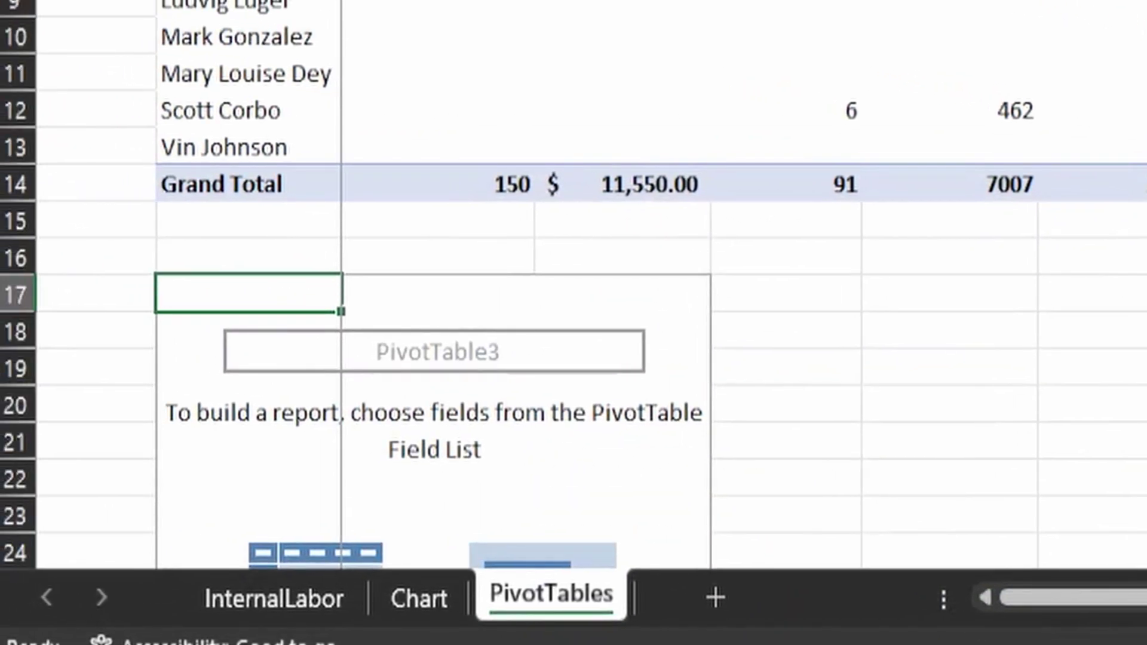
Step: Place Fiscal Year/Period in the rows of the new PivotTable
{"action": "scroll", "coordinate": [574, 285], "scroll_direction": "down", "scroll_amount": 3}
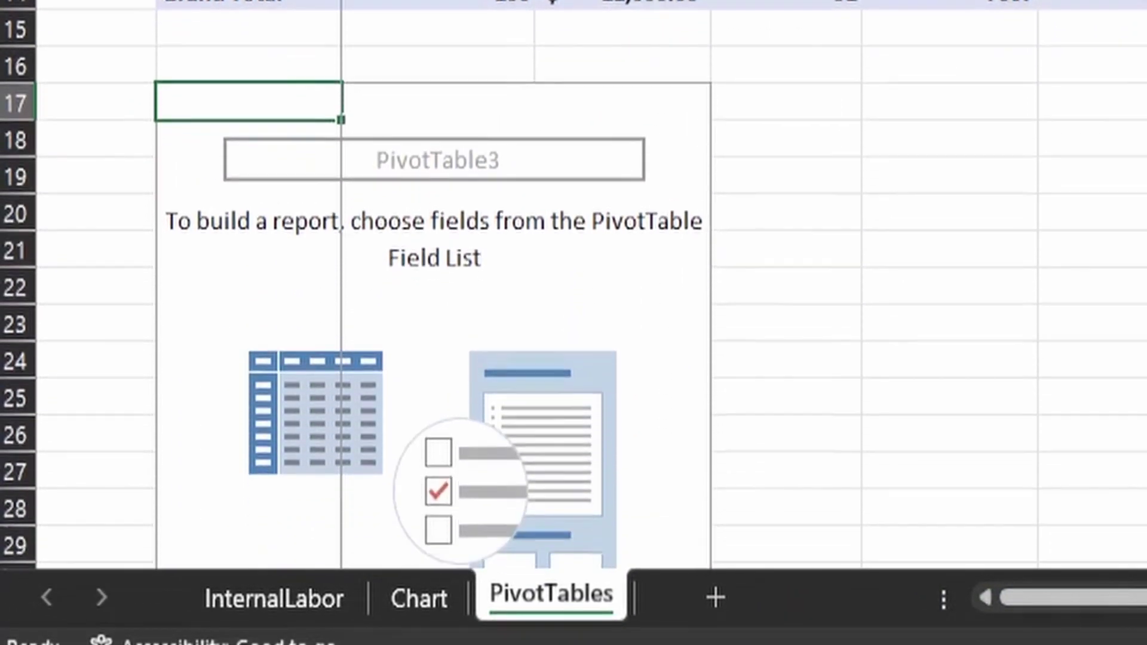
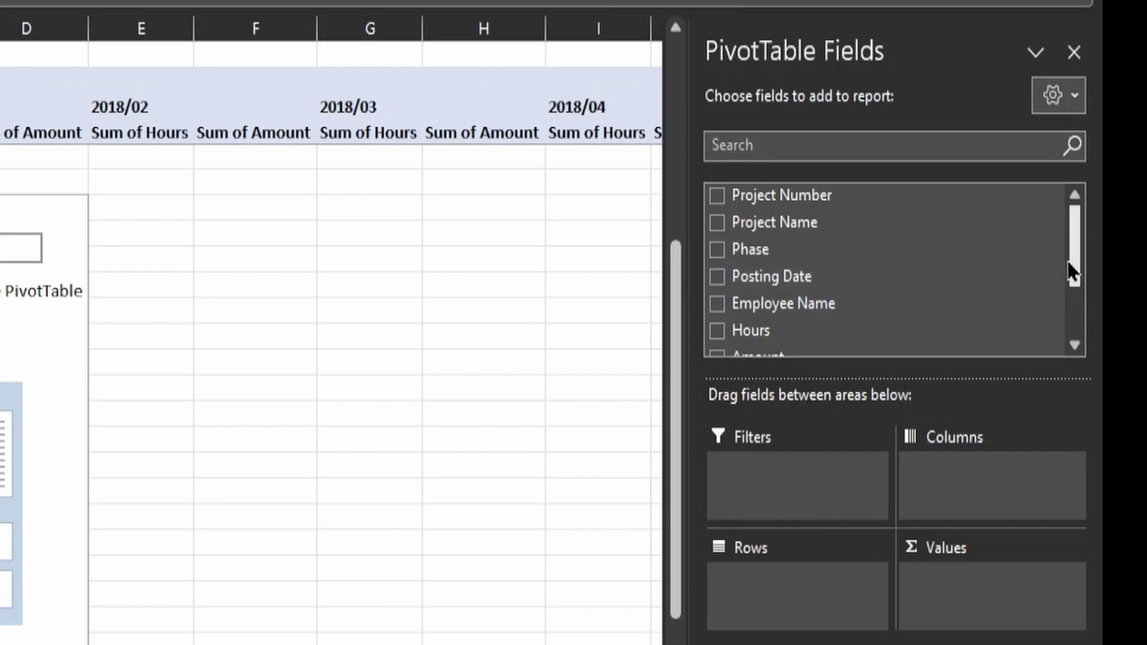
{"action": "left_click_drag", "start_coordinate": [1074, 267], "coordinate": [1063, 361]}
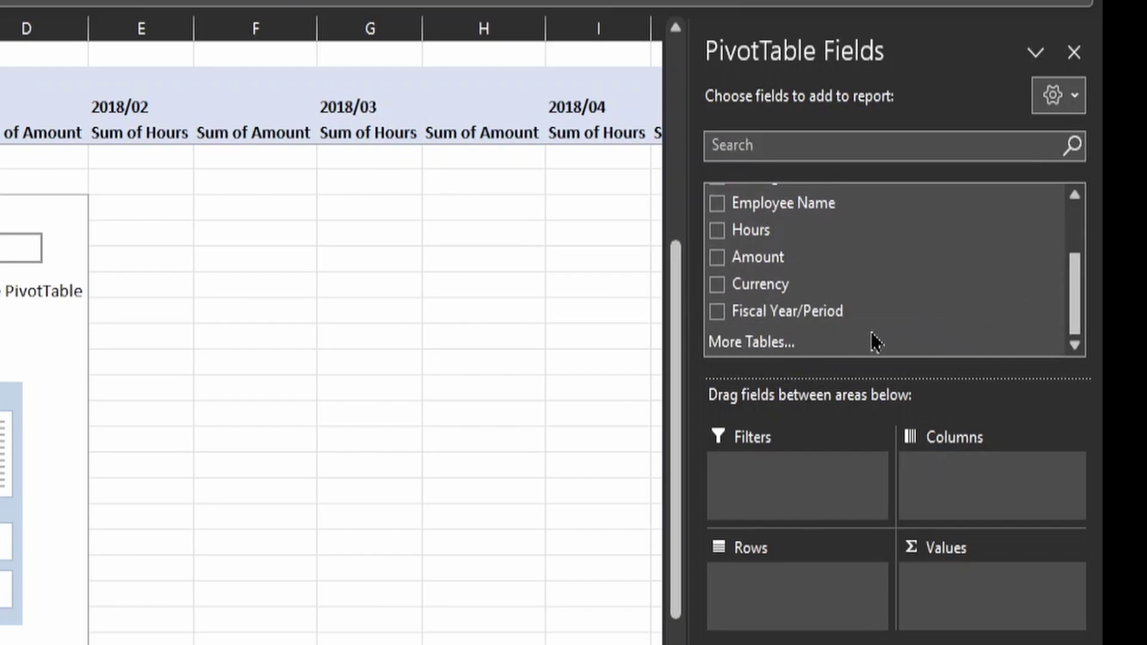
{"action": "left_click_drag", "start_coordinate": [827, 303], "coordinate": [786, 594]}
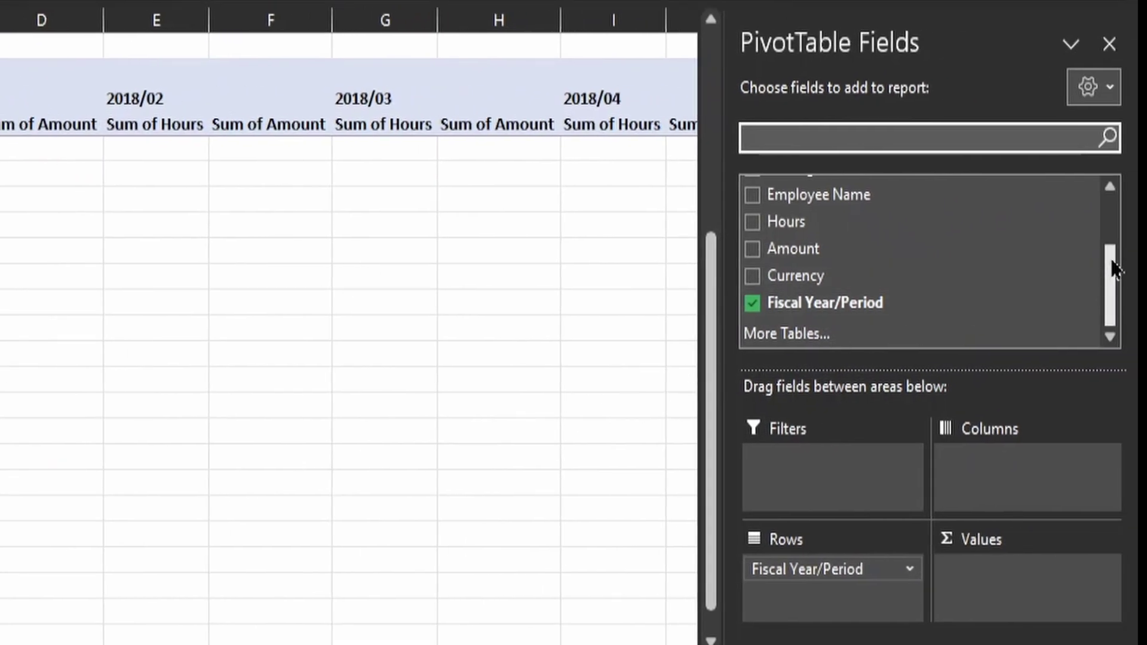
{"action": "right_click", "coordinate": [1109, 189]}
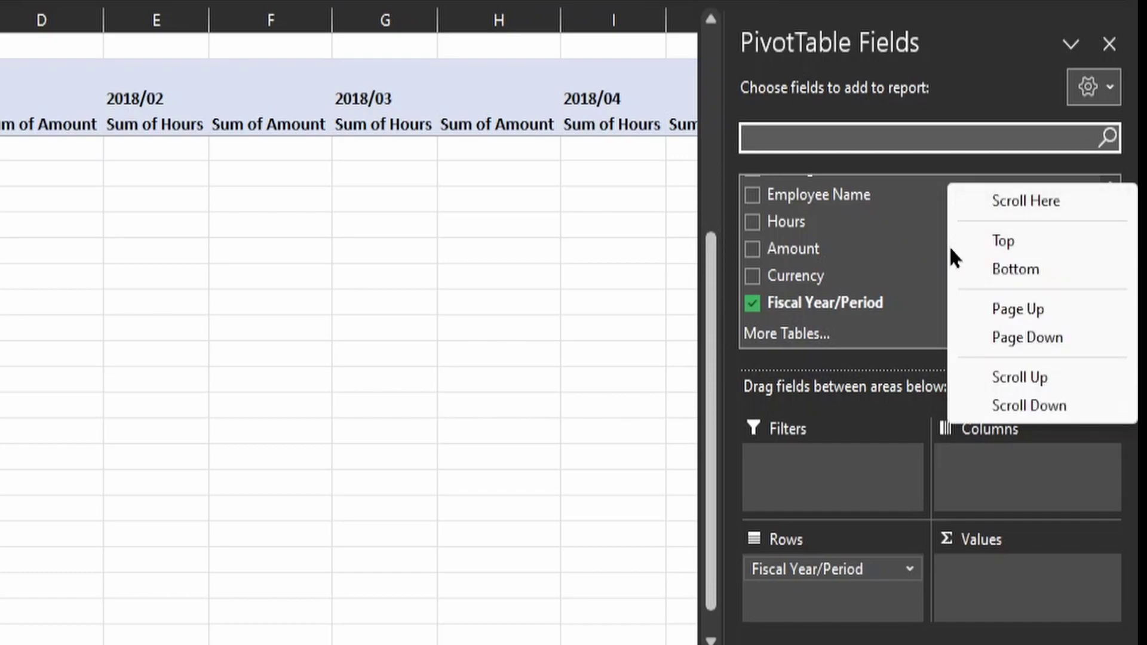
{"action": "left_click", "coordinate": [910, 251]}
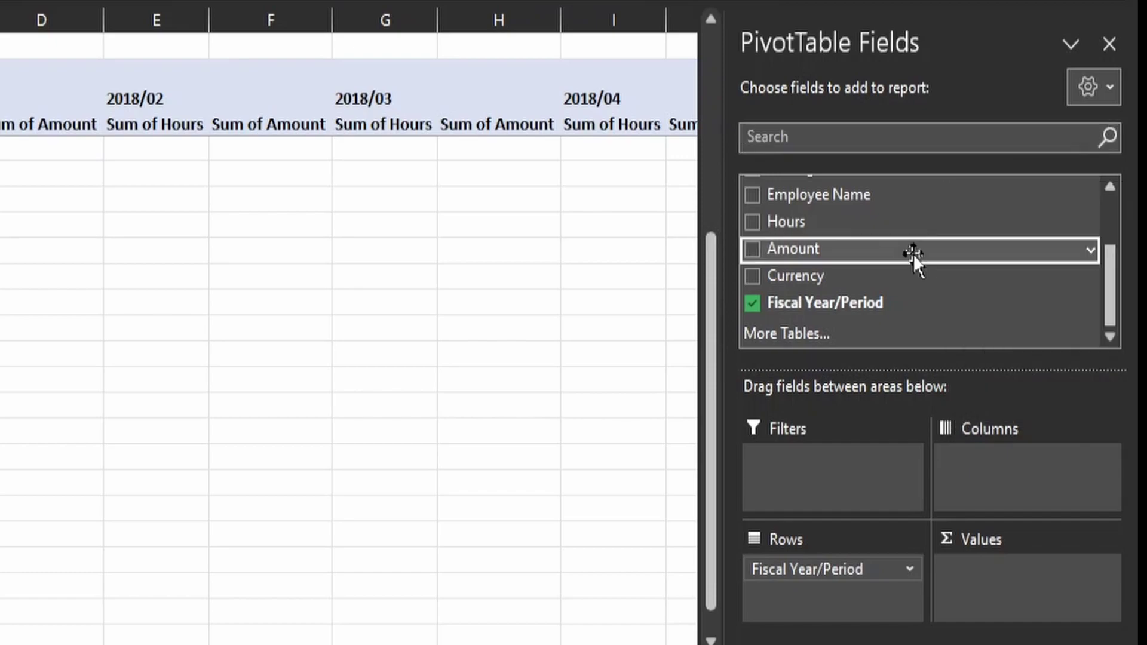
Step: Place the Project Name field in the columns of the second PivotTable
{"action": "left_click", "coordinate": [1110, 189]}
{"action": "left_click", "coordinate": [1110, 188]}
{"action": "left_click", "coordinate": [1110, 189]}
{"action": "left_click", "coordinate": [1110, 189]}
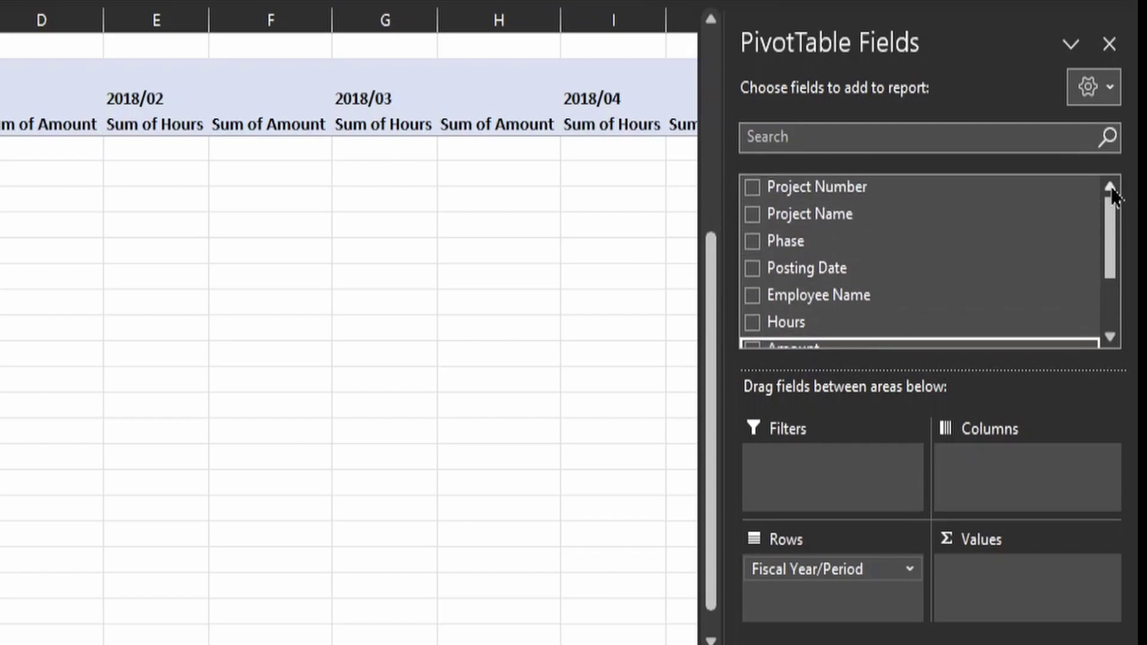
{"action": "left_click_drag", "start_coordinate": [874, 219], "coordinate": [976, 475]}
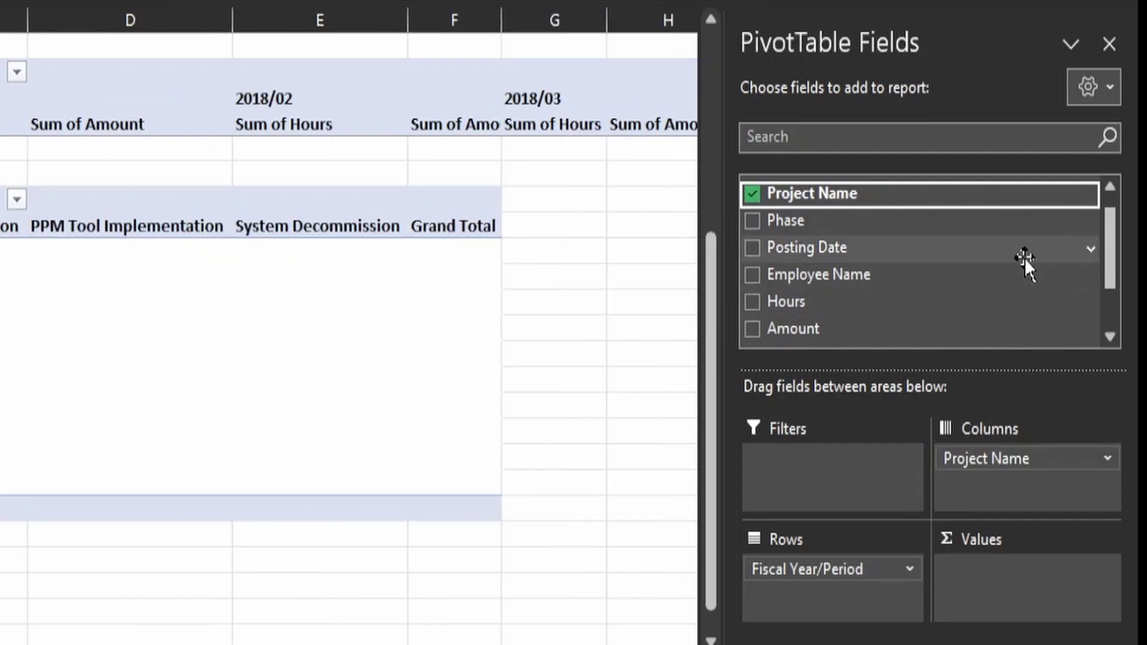
Step: Add the Amount field to the values of the second PivotTable as a sum
{"action": "right_click", "coordinate": [1111, 342]}
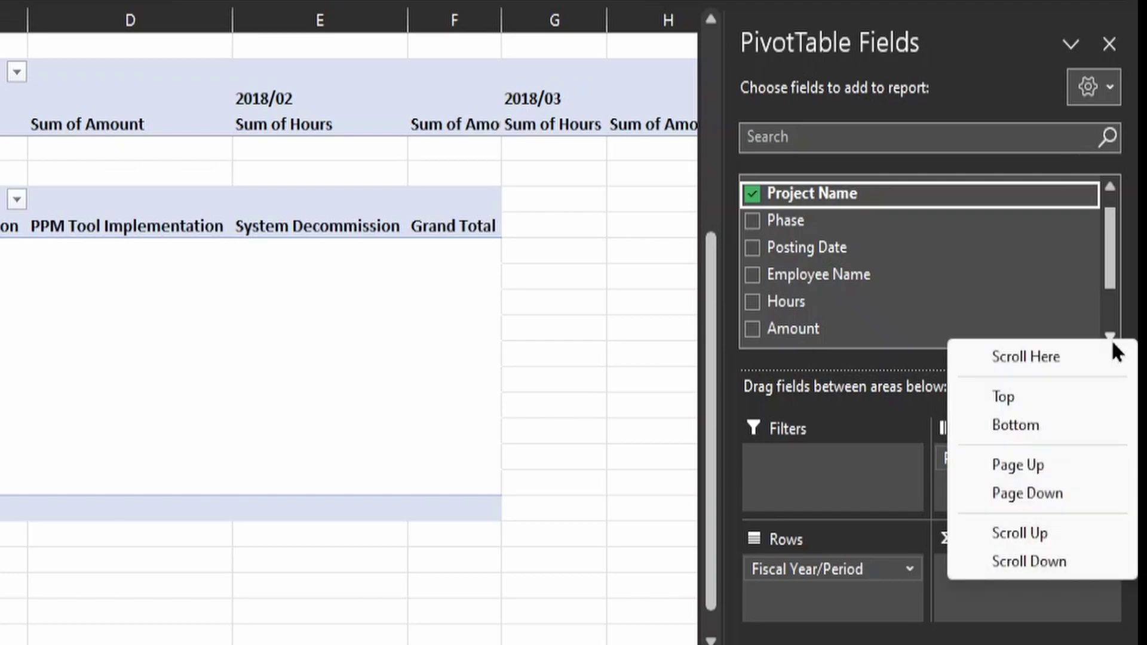
{"action": "left_click", "coordinate": [840, 332]}
{"action": "left_click_drag", "start_coordinate": [840, 324], "coordinate": [975, 595]}
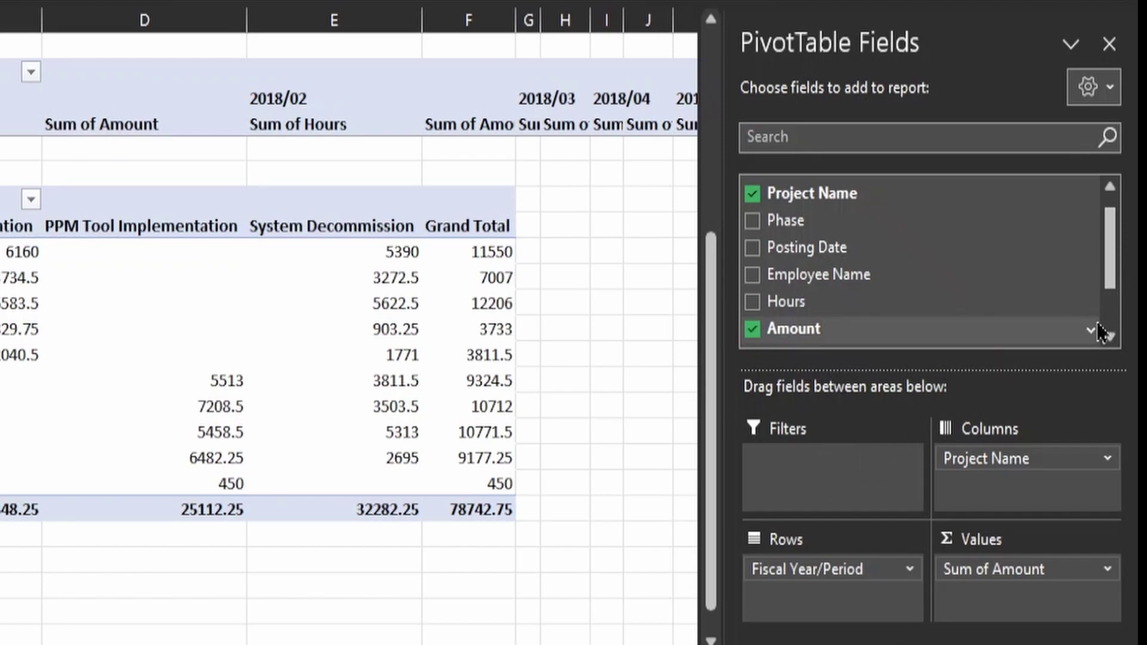
Step: Add Project Number as a report filter to the second PivotTable
{"action": "right_click", "coordinate": [1109, 350]}
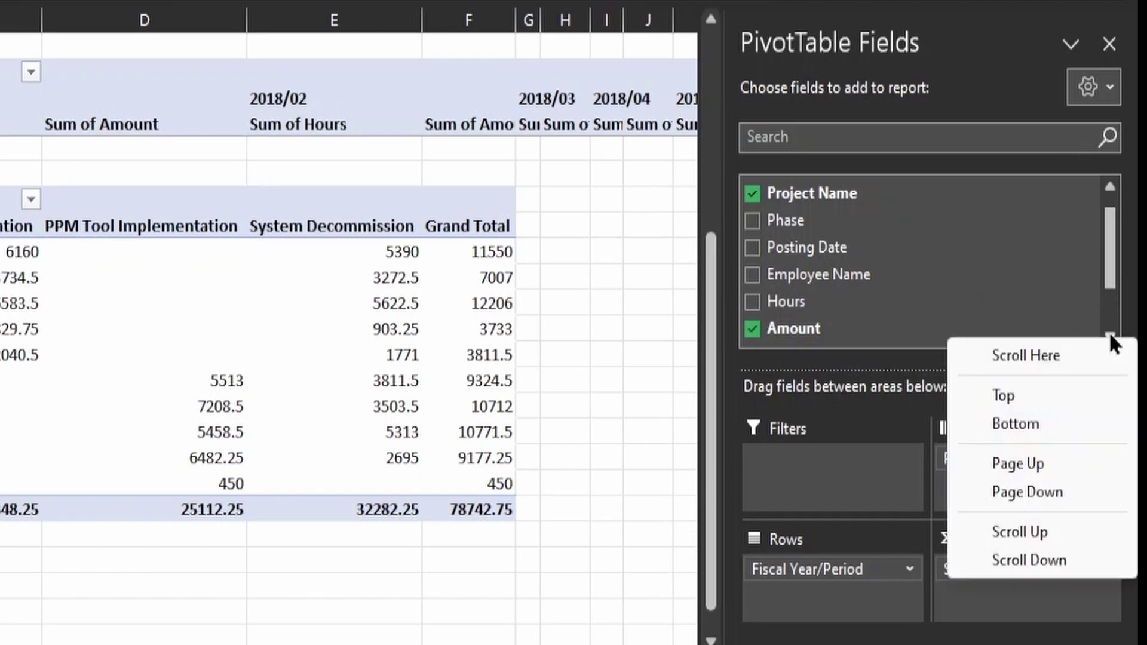
{"action": "left_click", "coordinate": [1109, 278]}
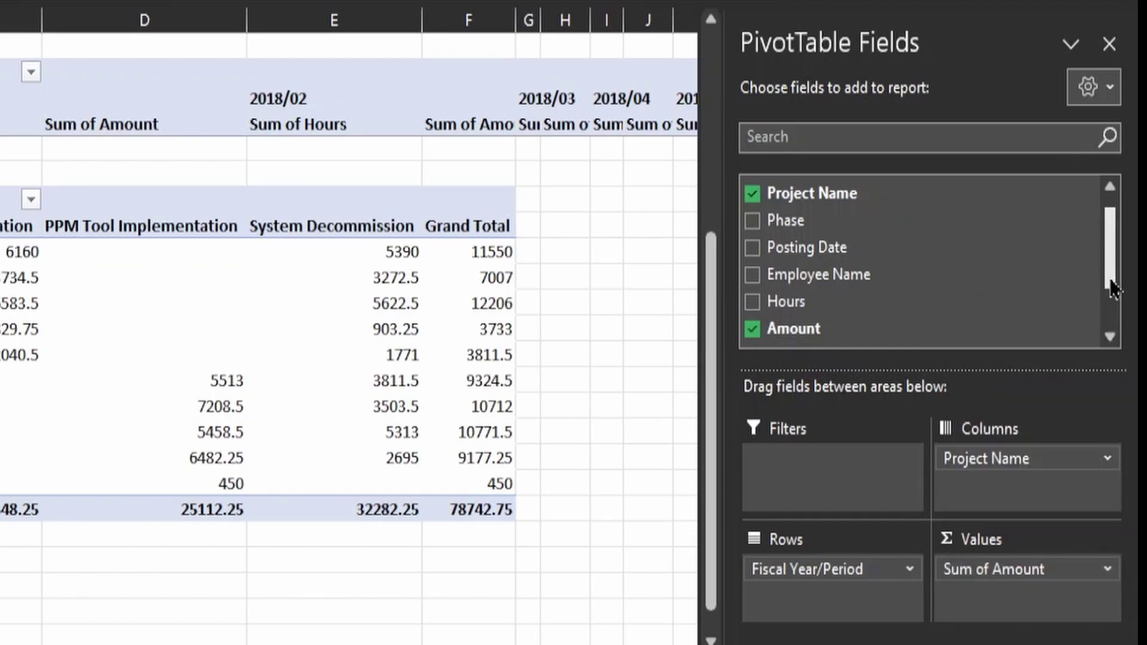
{"action": "left_click", "coordinate": [1110, 338]}
{"action": "left_click", "coordinate": [1110, 338]}
{"action": "left_click", "coordinate": [1110, 338]}
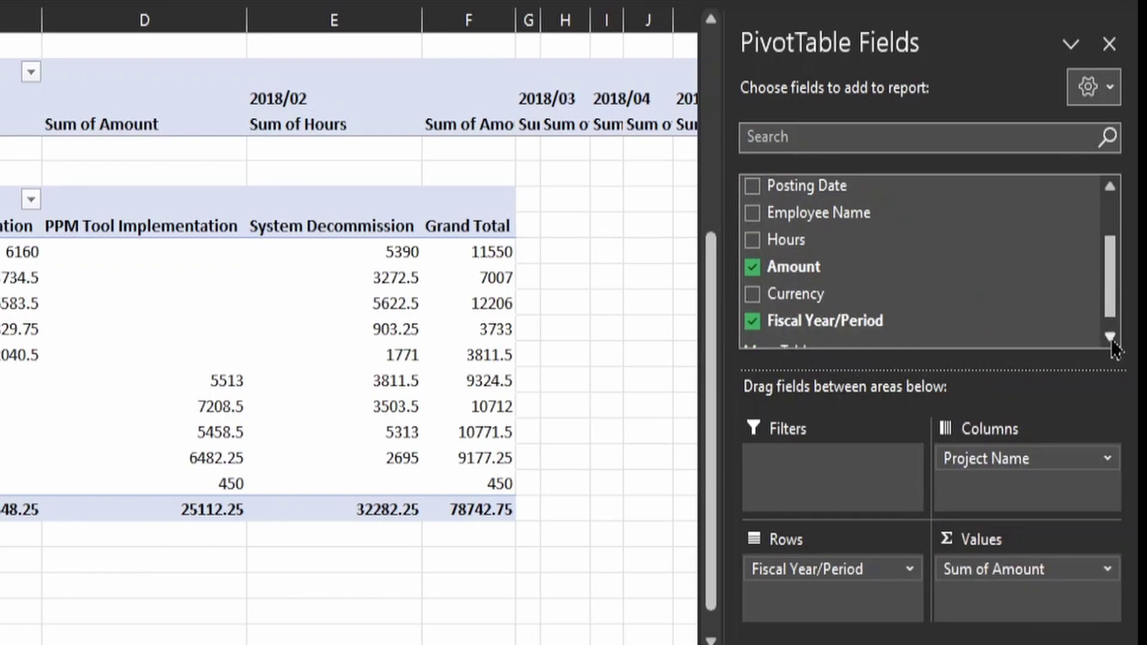
{"action": "left_click", "coordinate": [1110, 338]}
{"action": "left_click_drag", "start_coordinate": [1110, 314], "coordinate": [1110, 267]}
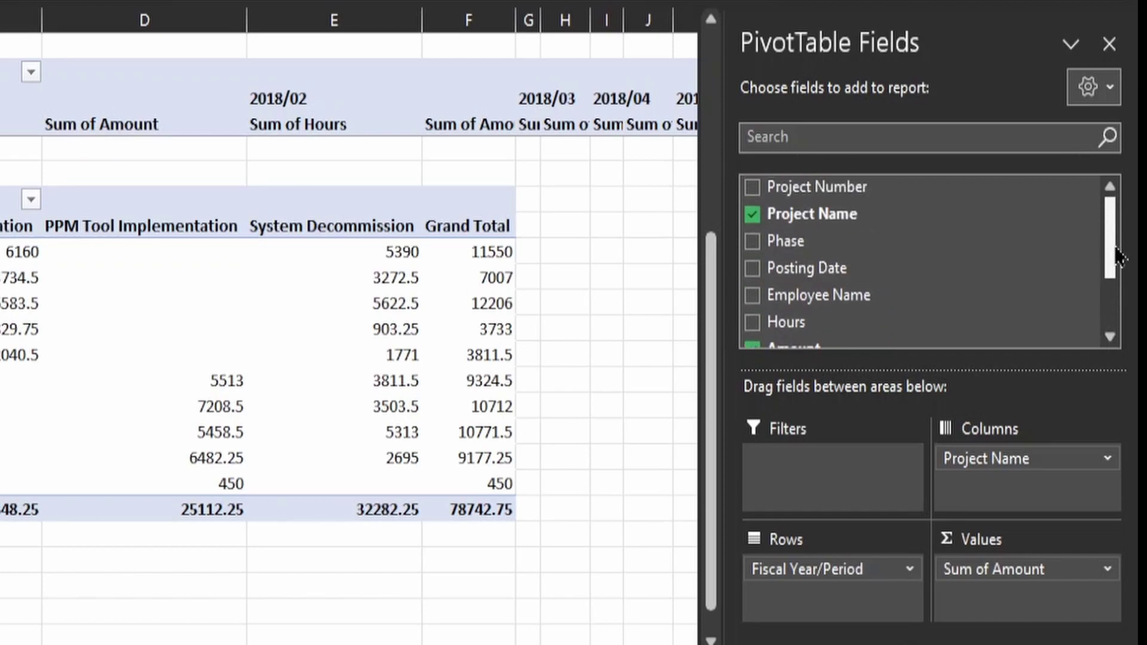
{"action": "left_click_drag", "start_coordinate": [863, 183], "coordinate": [817, 487]}
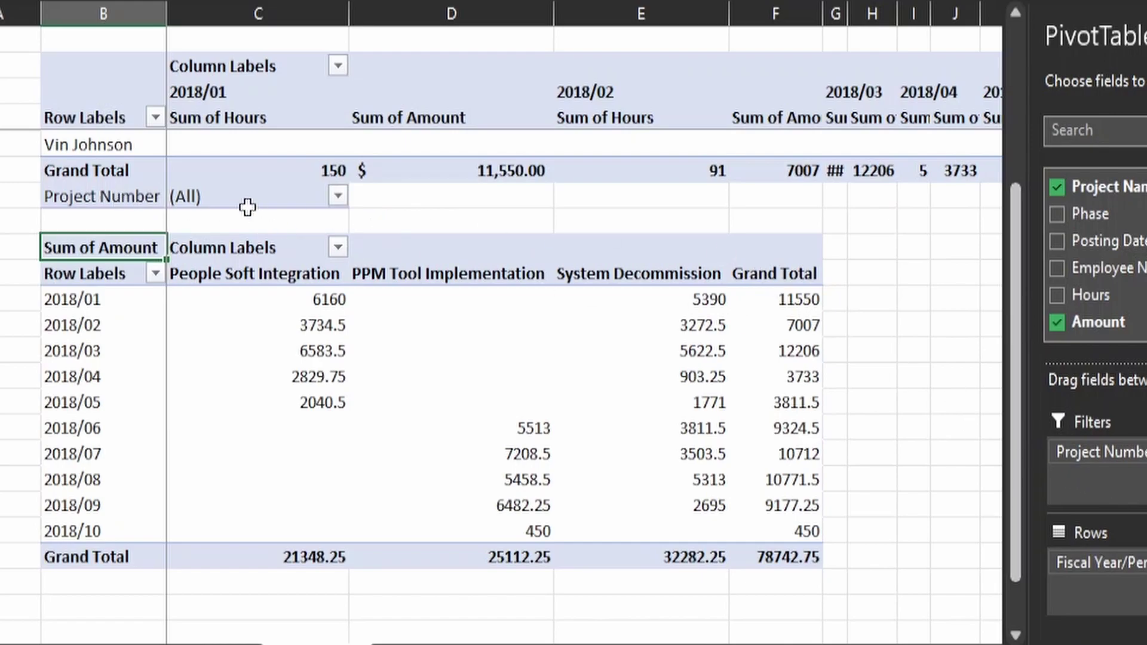
Step: Filter the second PivotTable to Project Number P-101
{"action": "left_click", "coordinate": [339, 196]}
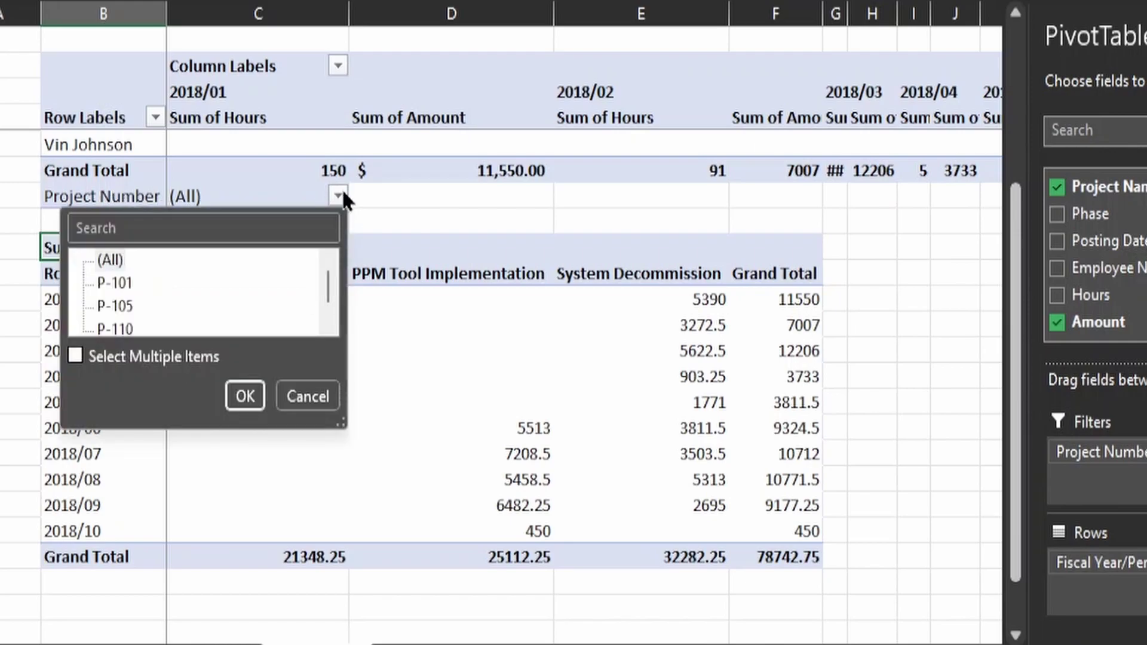
{"action": "left_click", "coordinate": [409, 205]}
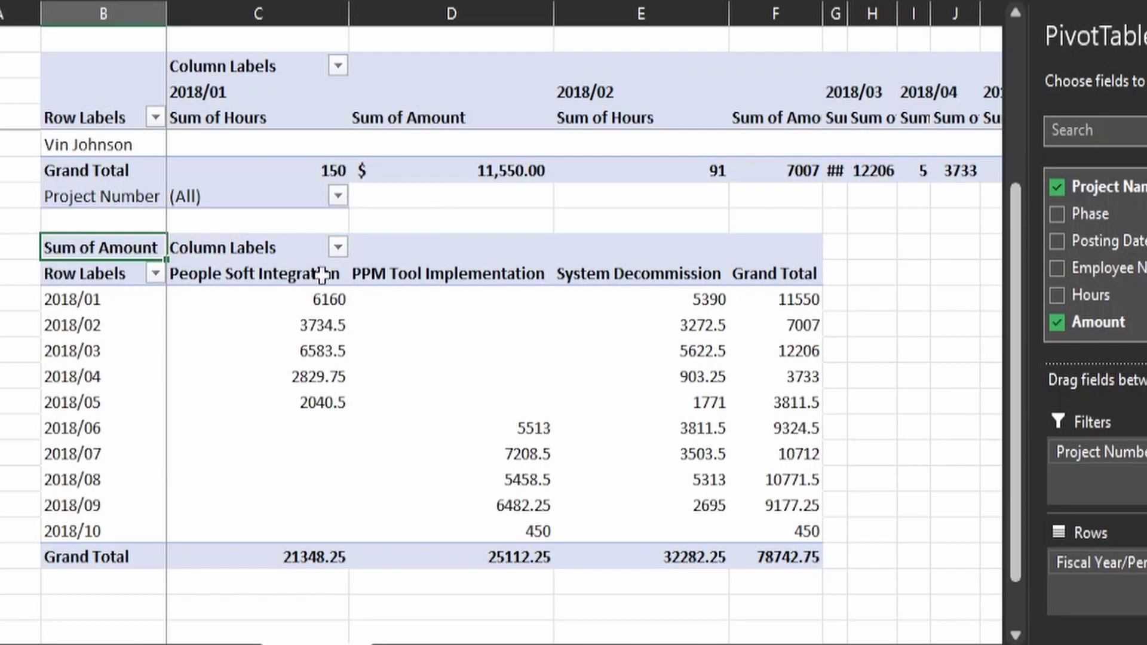
{"action": "left_click", "coordinate": [338, 197]}
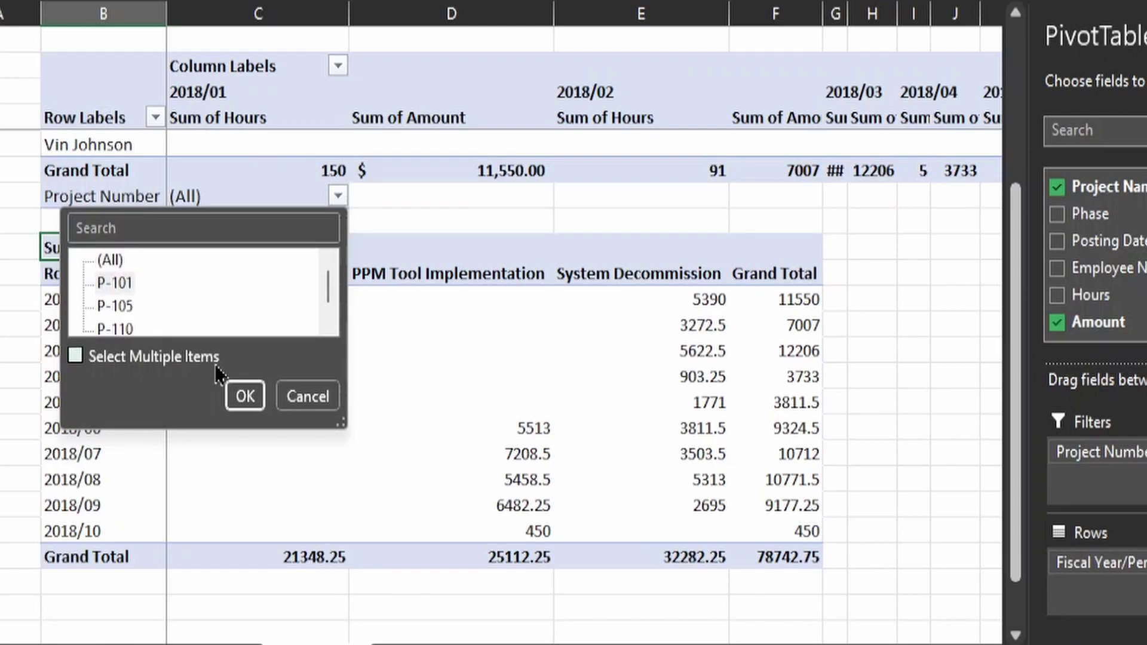
{"action": "left_click", "coordinate": [244, 397]}
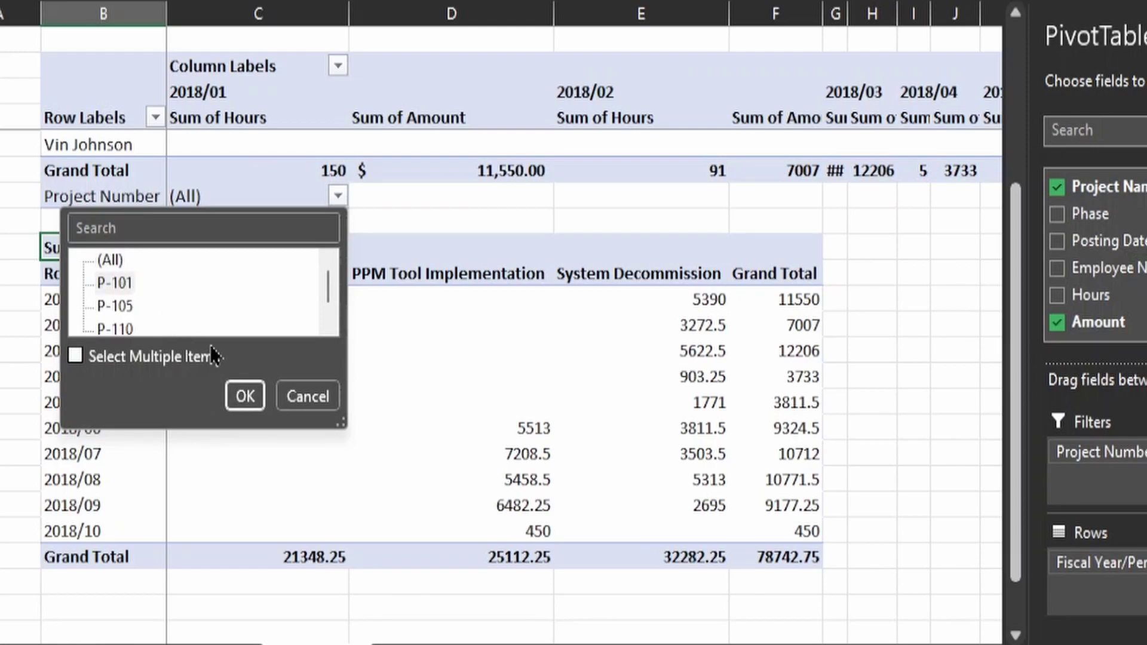
{"action": "left_click", "coordinate": [255, 396]}
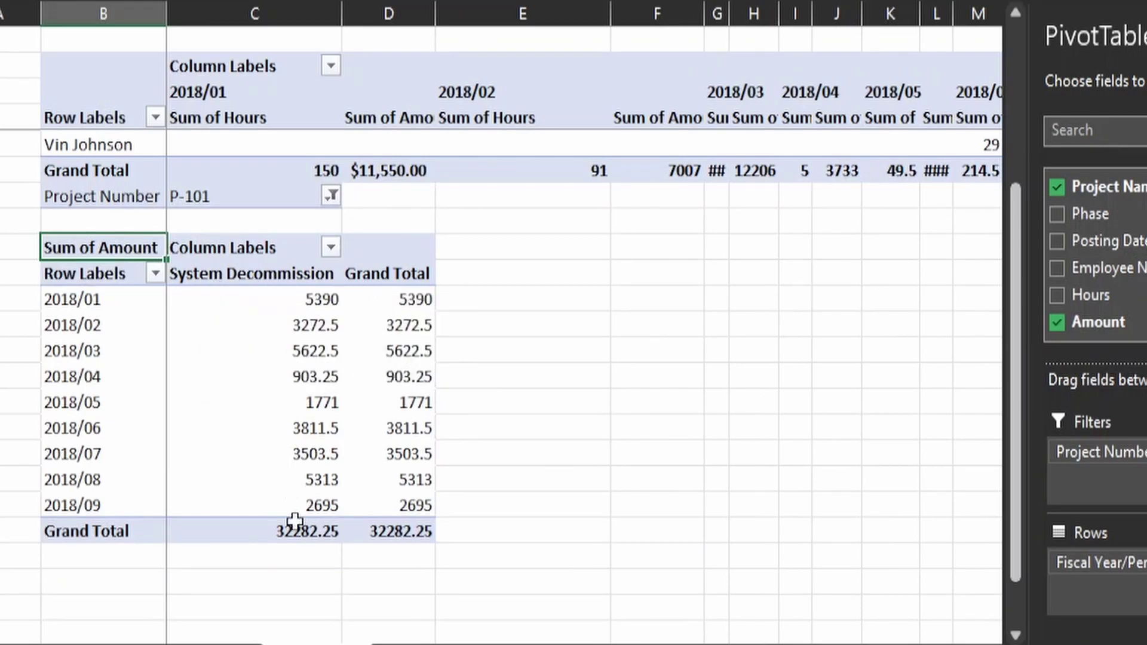
Step: Reset the second PivotTable's Project Number filter to (All)
{"action": "mouse_move", "coordinate": [272, 288]}
{"action": "left_click", "coordinate": [330, 194]}
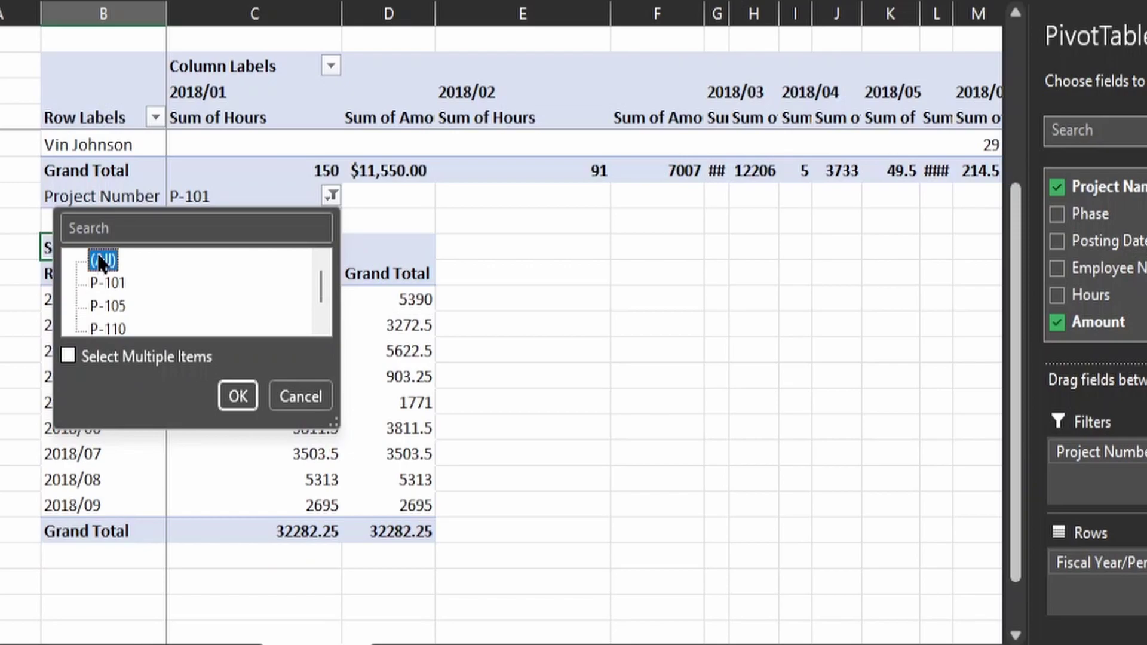
{"action": "left_click", "coordinate": [236, 396]}
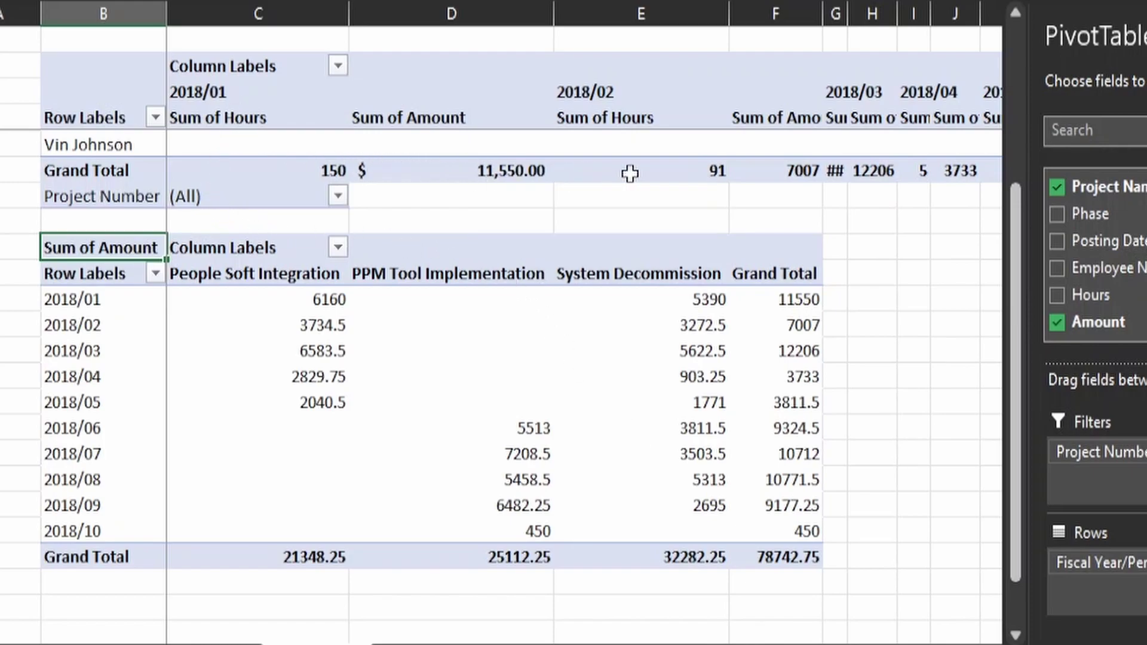
Step: AutoFit column G and insert three blank rows at row 15, between the first PivotTable and the second one's Project Number filter
{"action": "double_click", "coordinate": [848, 12]}
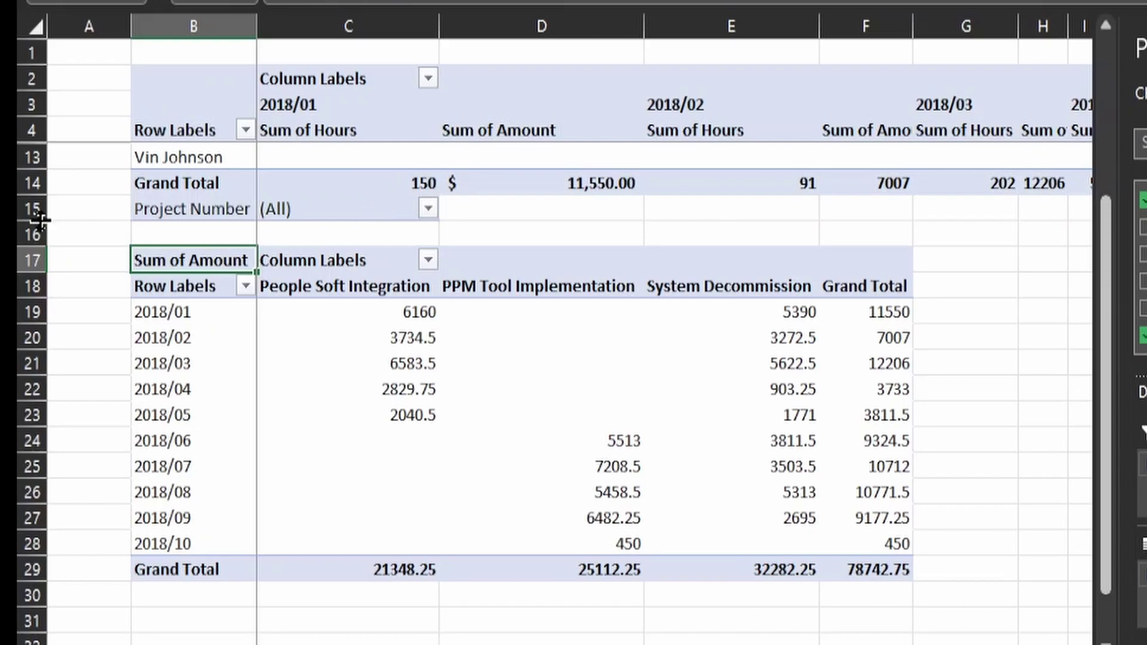
{"action": "left_click", "coordinate": [24, 208]}
{"action": "left_click_drag", "start_coordinate": [24, 209], "coordinate": [21, 254]}
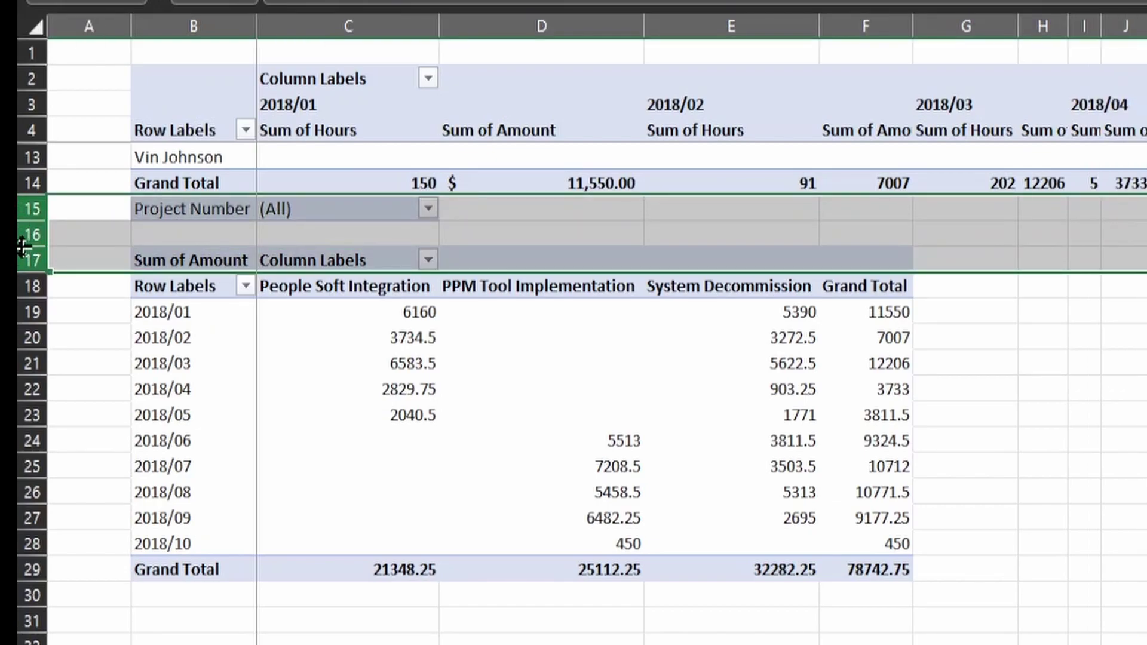
{"action": "right_click", "coordinate": [20, 235]}
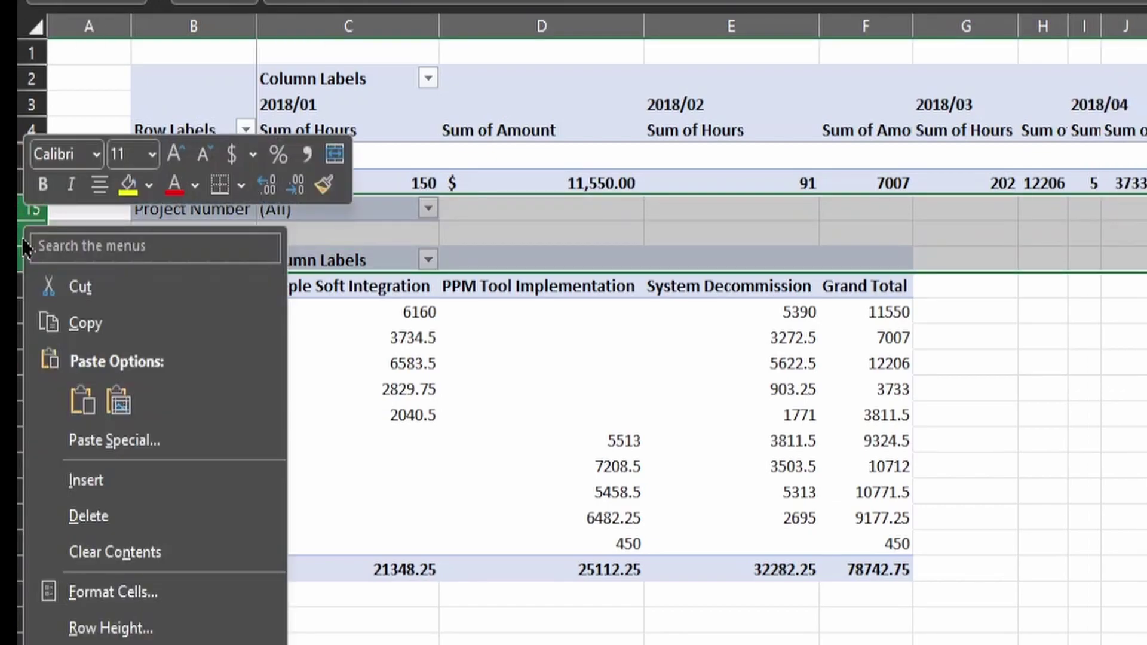
{"action": "left_click", "coordinate": [99, 485]}
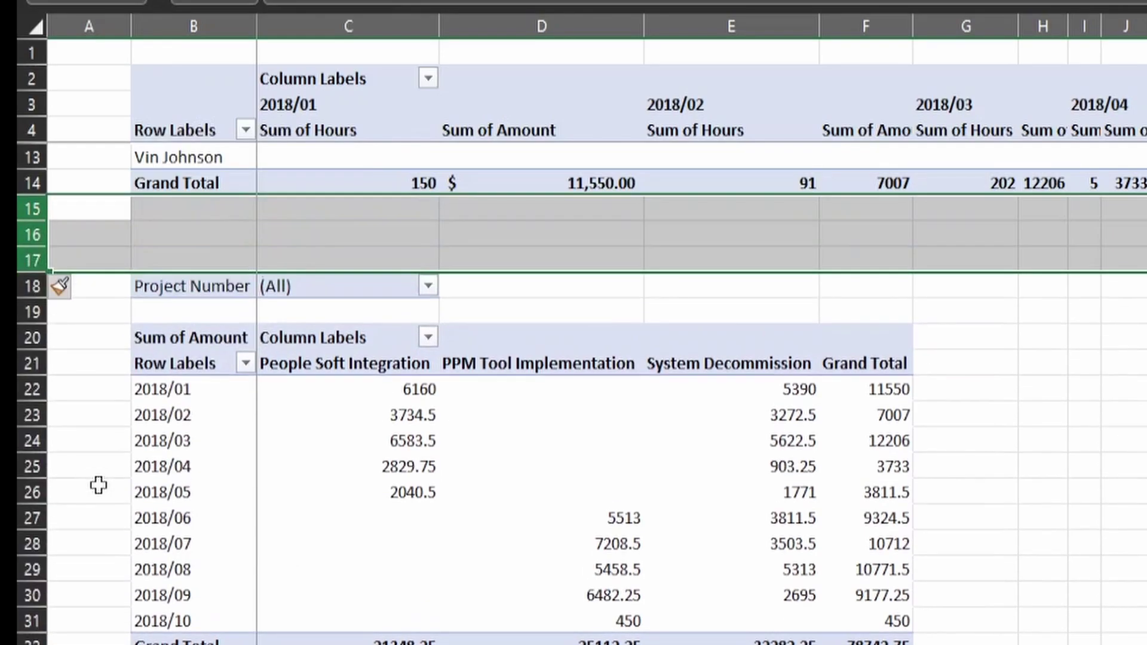
{"action": "left_click", "coordinate": [1040, 419]}
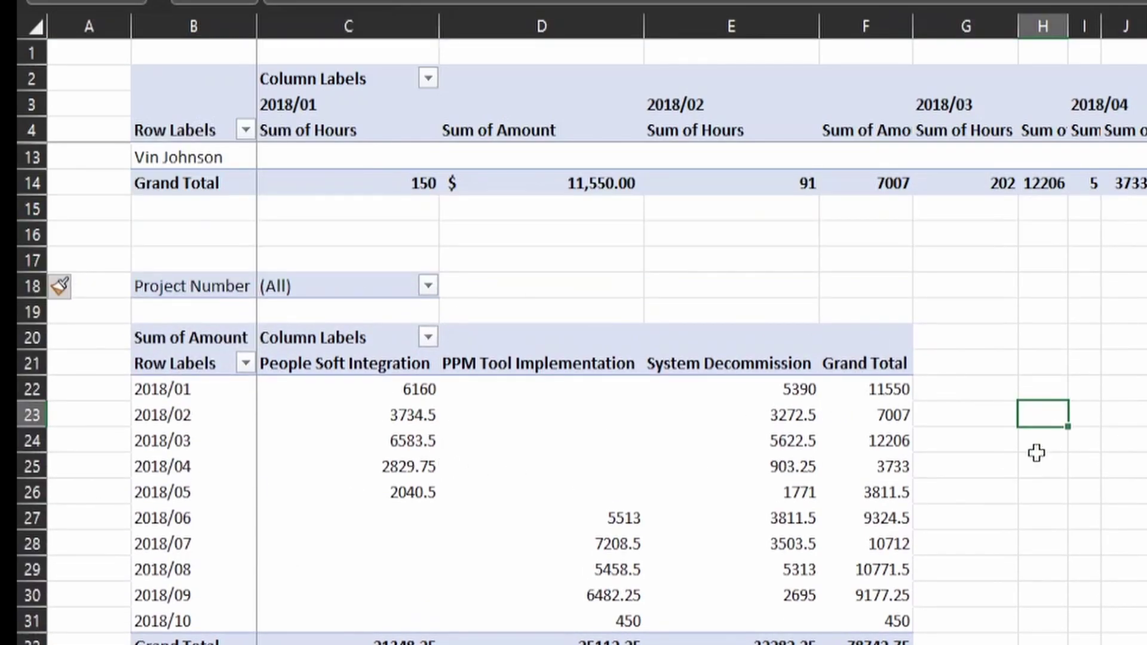
Step: Unfreeze the worksheet's panes so both PivotTables scroll freely
{"action": "scroll", "coordinate": [388, 356], "scroll_direction": "down", "scroll_amount": 3}
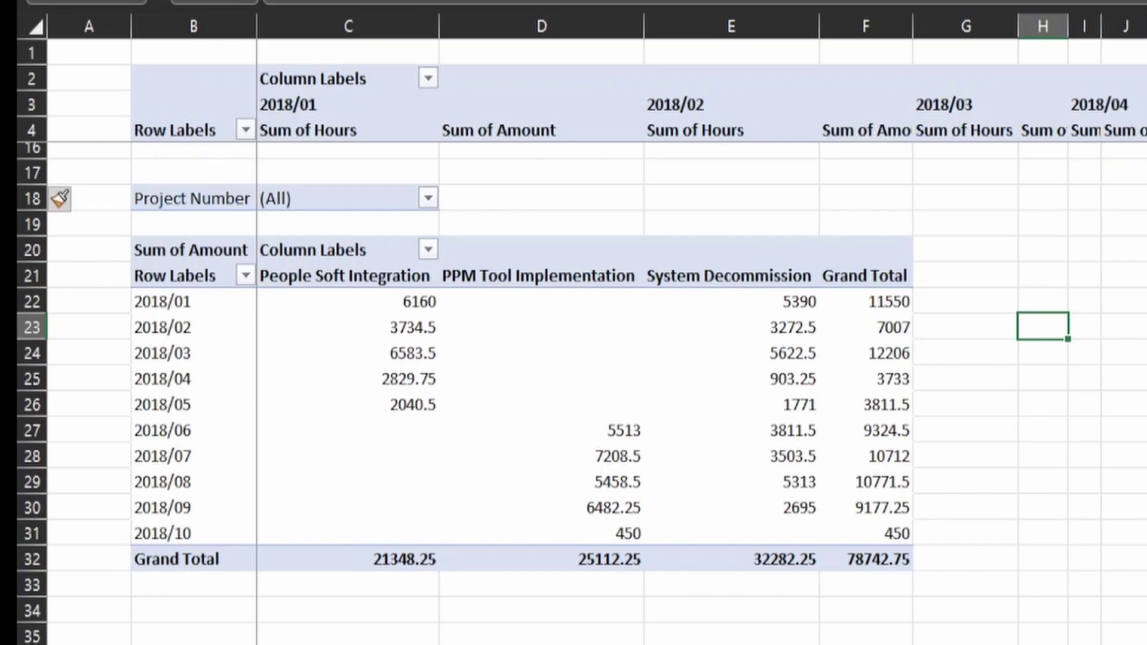
{"action": "scroll", "coordinate": [699, 157], "scroll_direction": "up", "scroll_amount": 4}
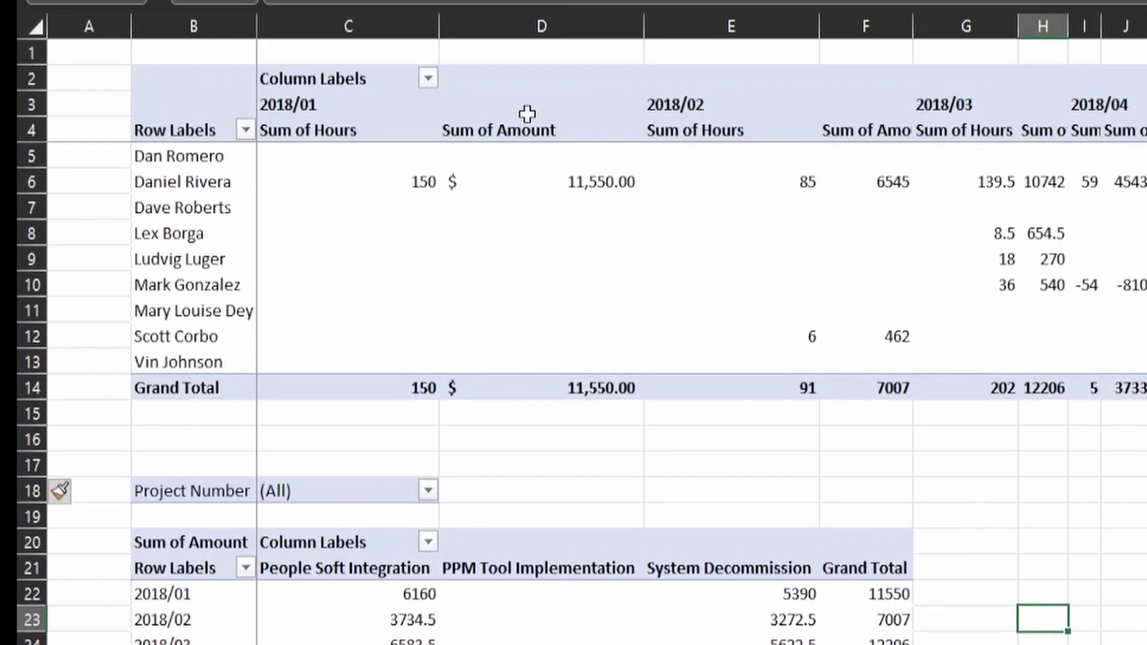
{"action": "scroll", "coordinate": [898, 92], "scroll_direction": "down", "scroll_amount": 4}
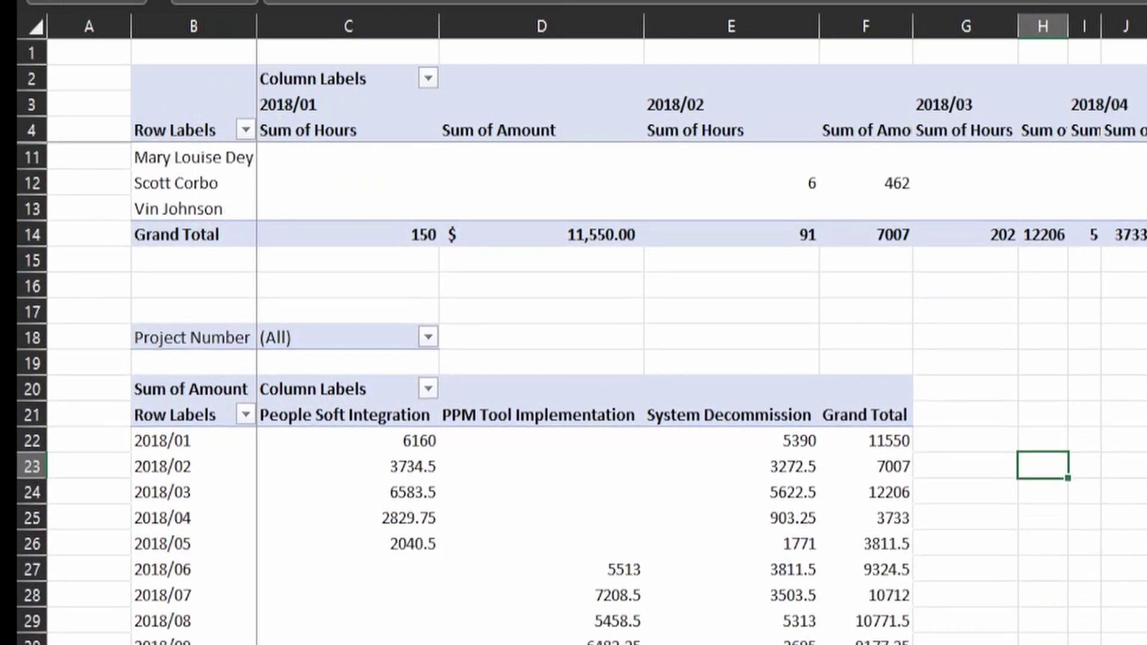
{"action": "scroll", "coordinate": [898, 92], "scroll_direction": "up", "scroll_amount": 4}
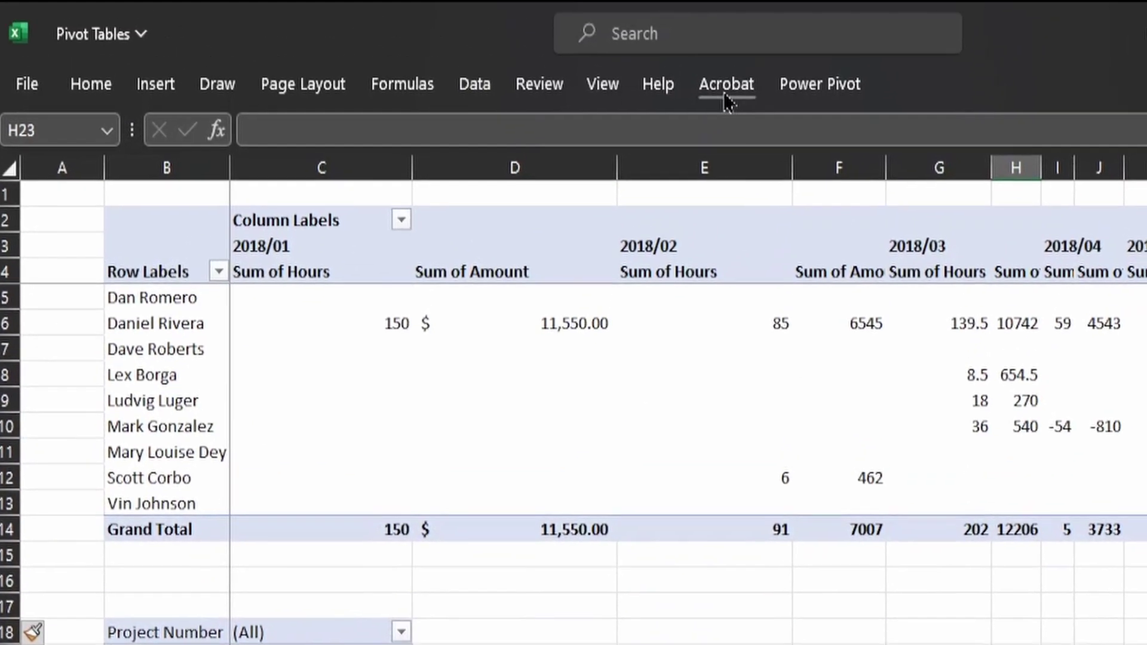
{"action": "left_click", "coordinate": [709, 37]}
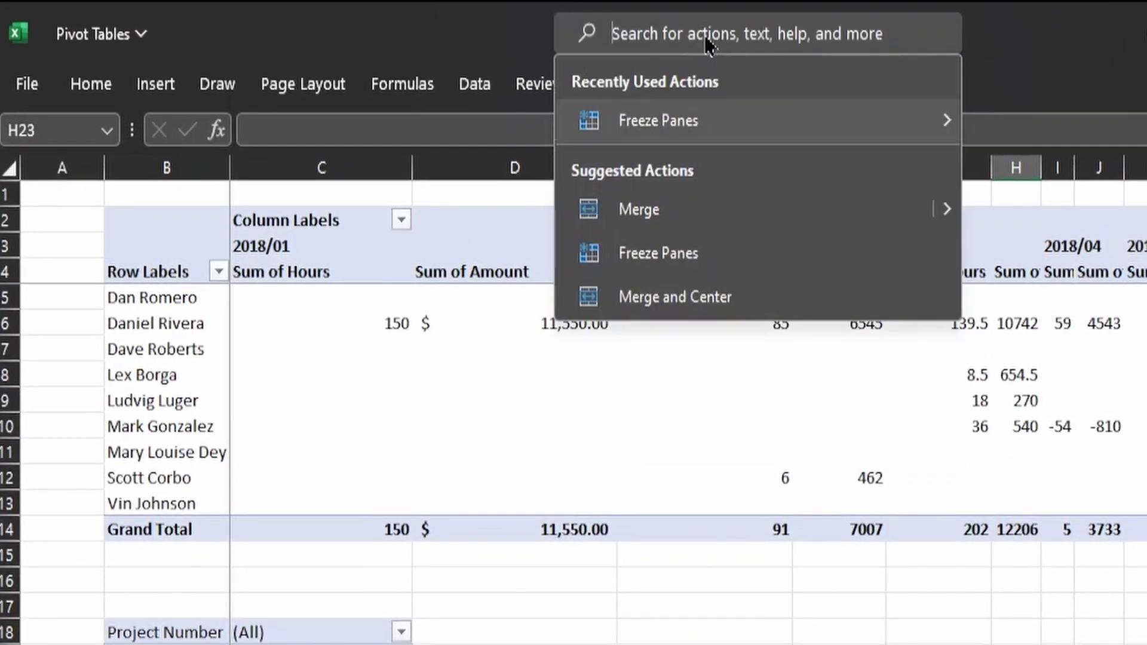
{"action": "type", "text": "free"}
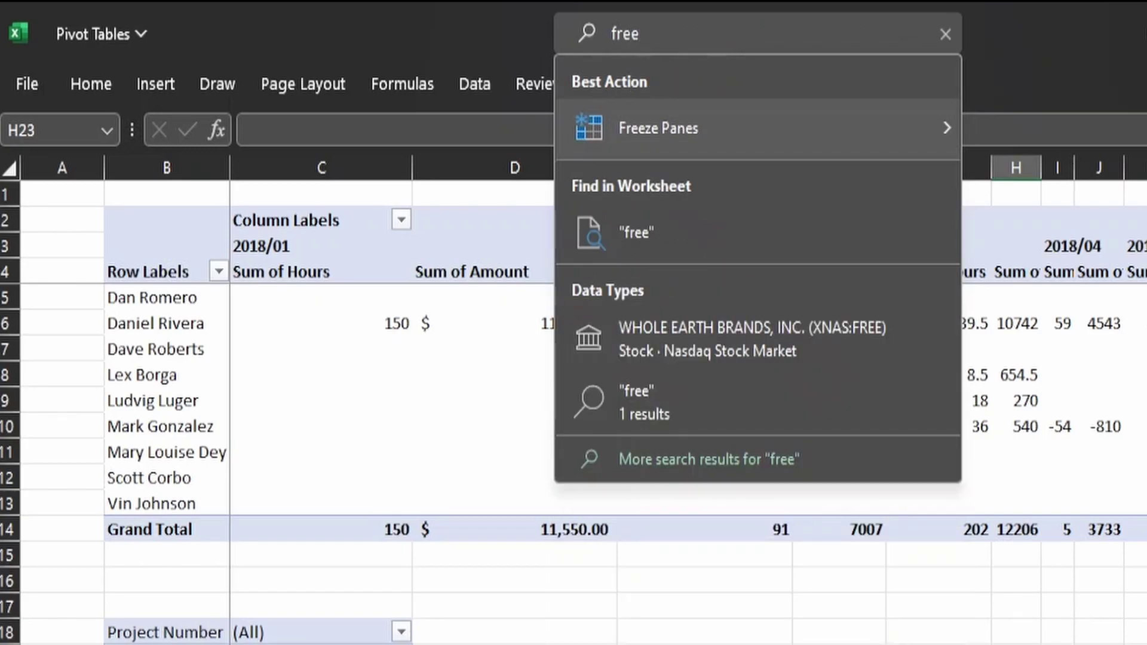
{"action": "type", "text": "ze"}
{"action": "mouse_move", "coordinate": [687, 135]}
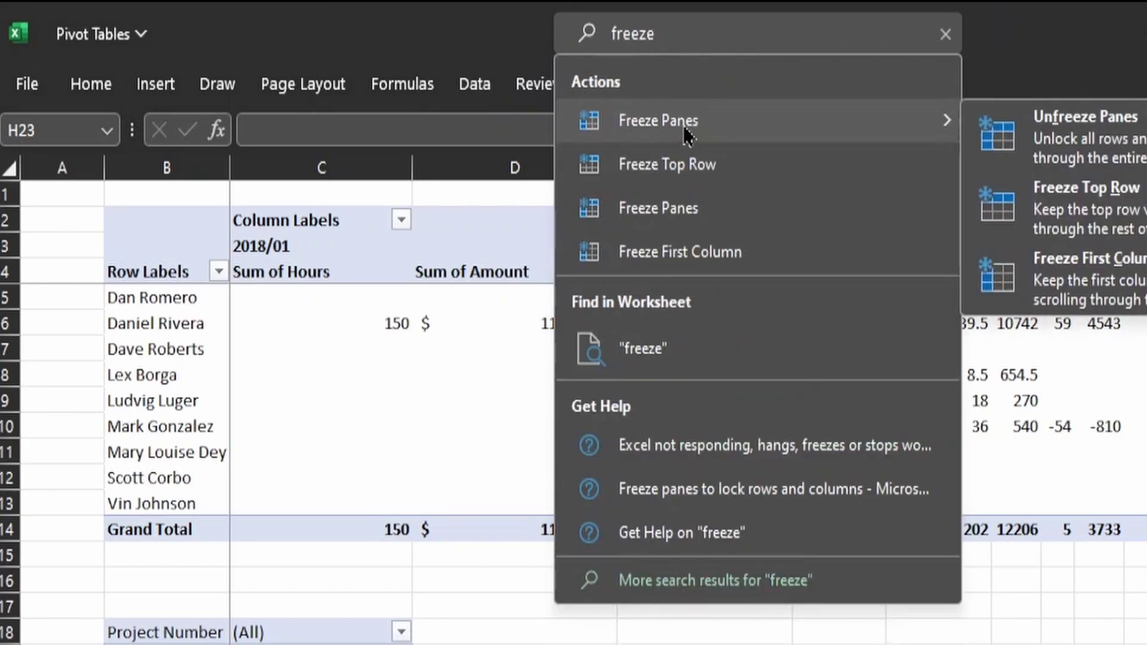
{"action": "left_click", "coordinate": [1073, 138]}
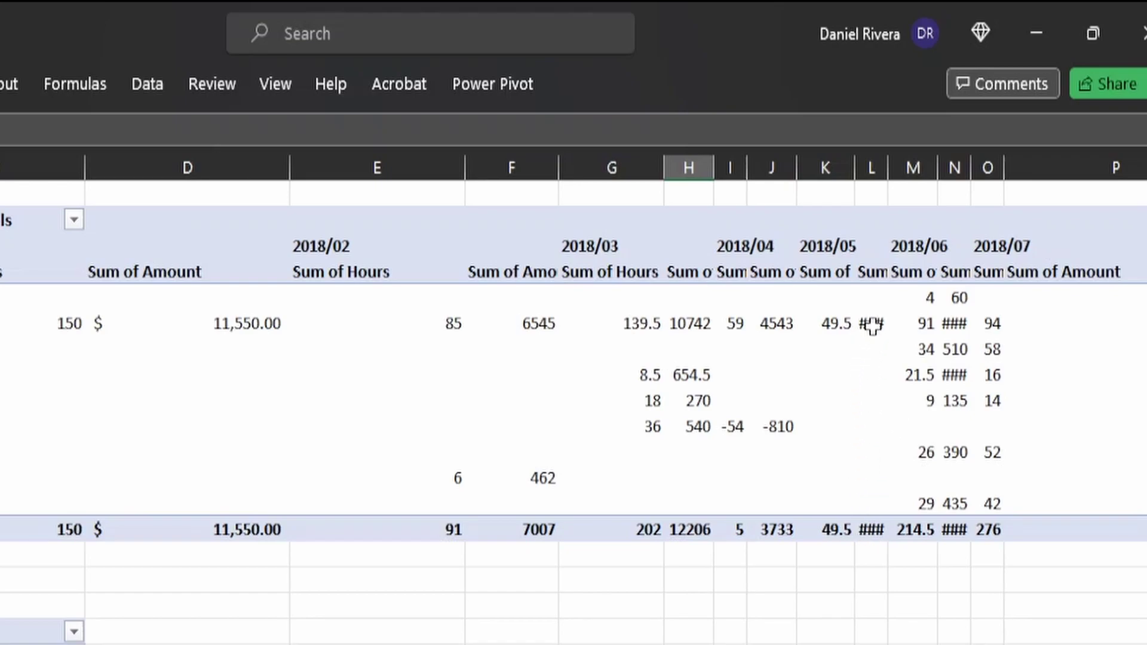
Step: AutoFit columns L and N and columns T through X to show the first PivotTable's amounts and totals in full
{"action": "double_click", "coordinate": [888, 166]}
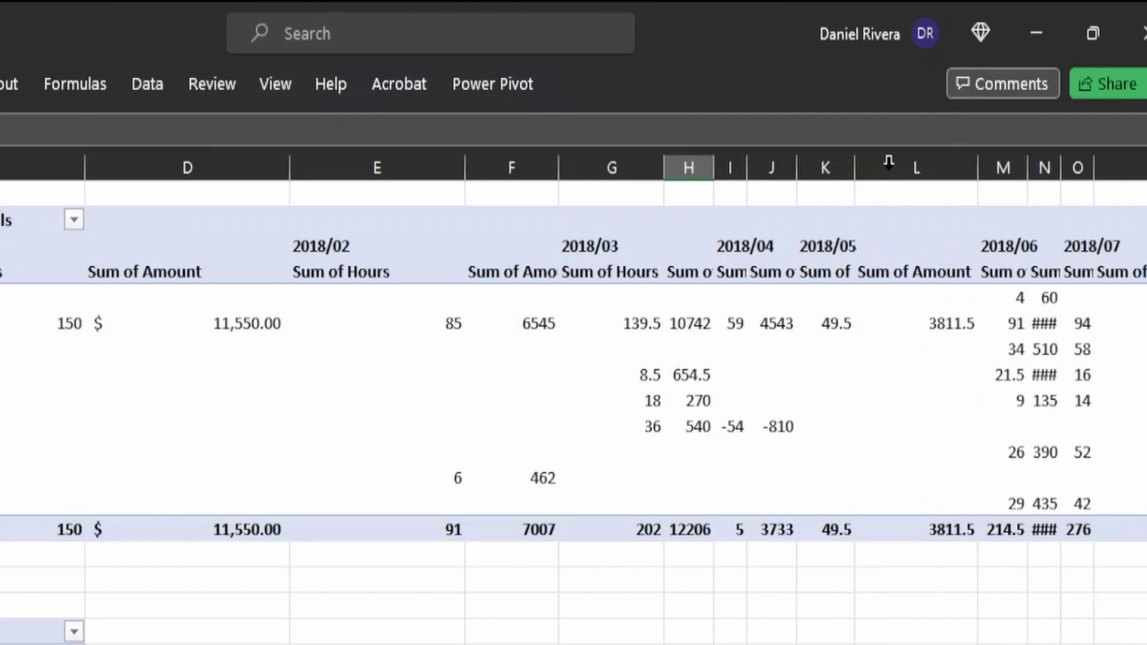
{"action": "double_click", "coordinate": [1061, 164]}
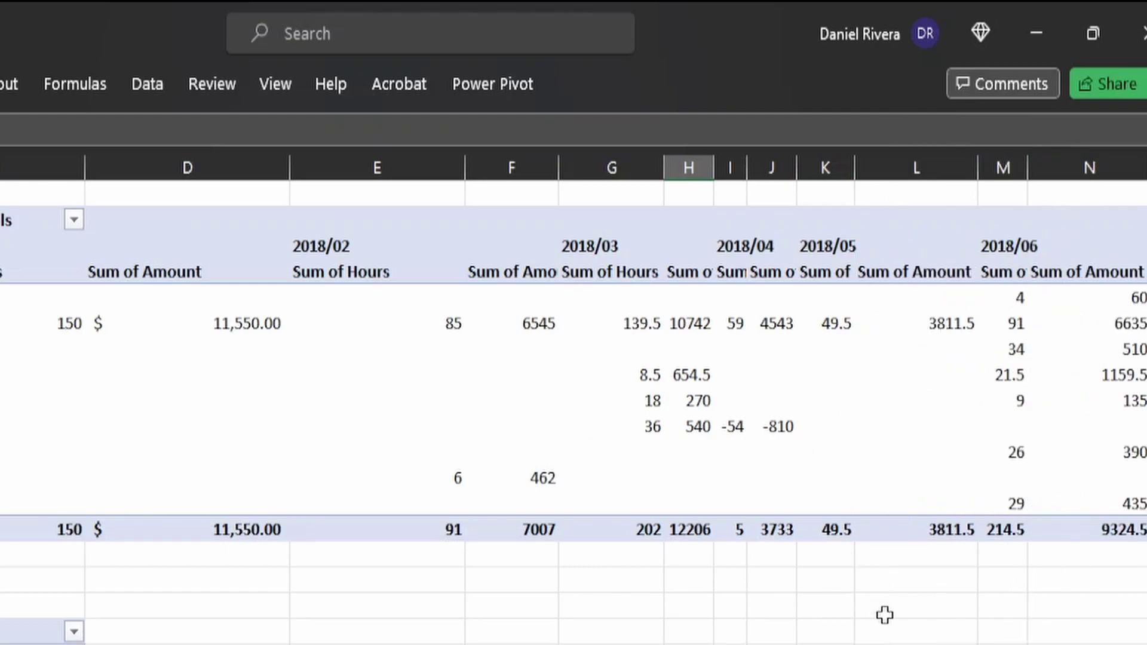
{"action": "scroll", "coordinate": [573, 406], "scroll_direction": "right", "scroll_amount": 8}
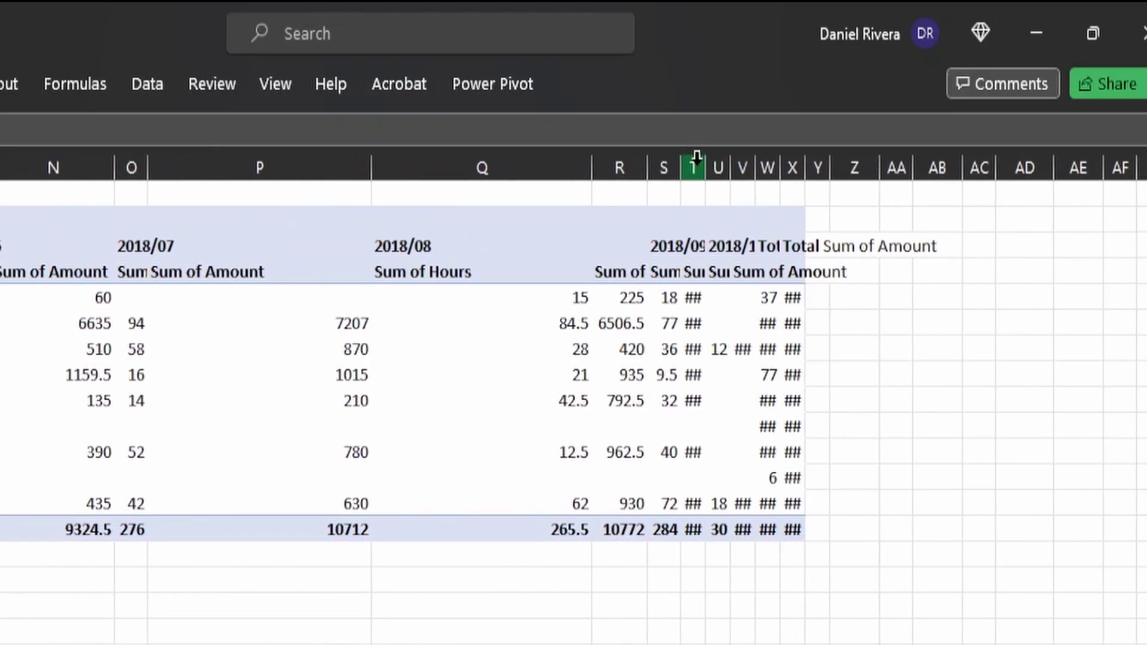
{"action": "left_click_drag", "start_coordinate": [693, 166], "coordinate": [790, 150]}
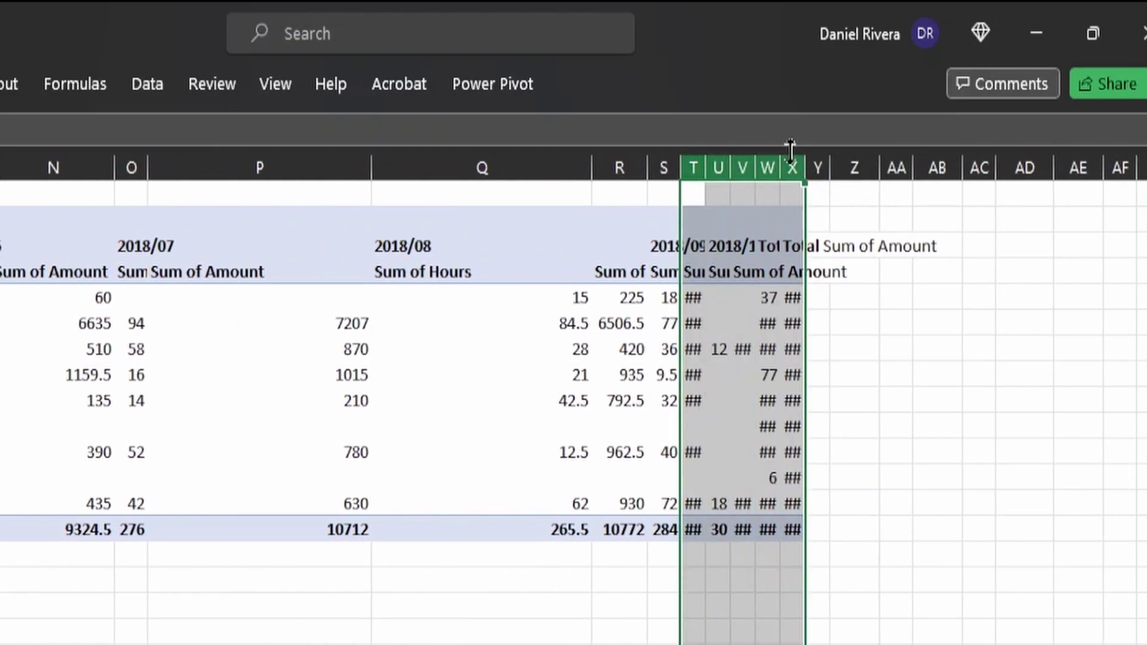
{"action": "double_click", "coordinate": [755, 161]}
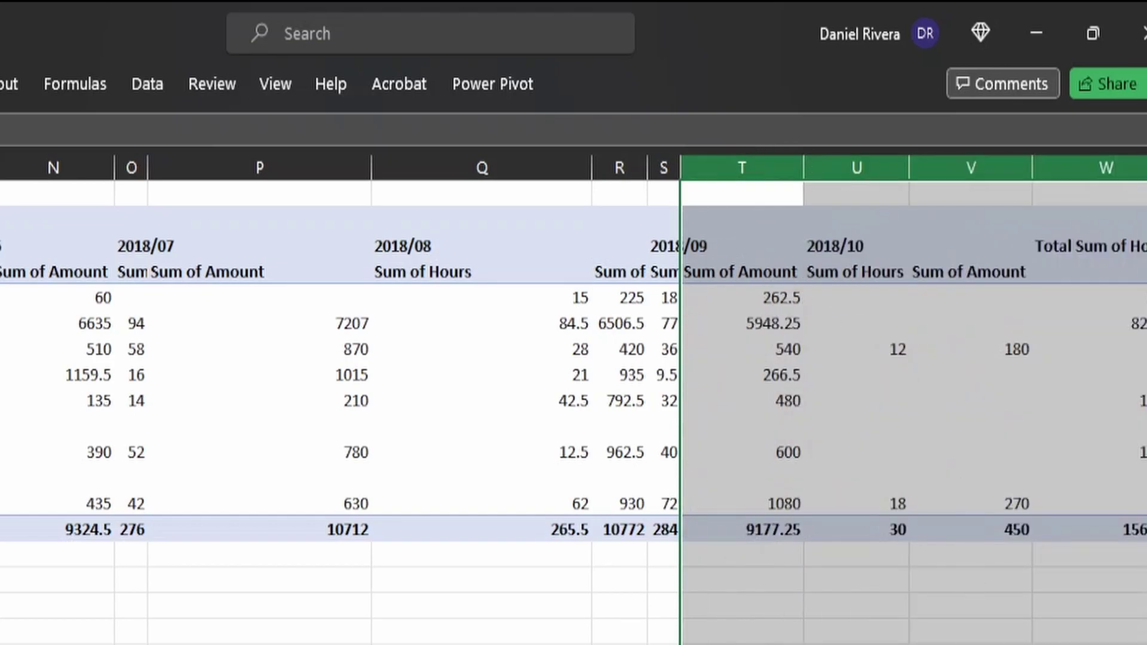
{"action": "scroll", "coordinate": [573, 406], "scroll_direction": "right", "scroll_amount": 4}
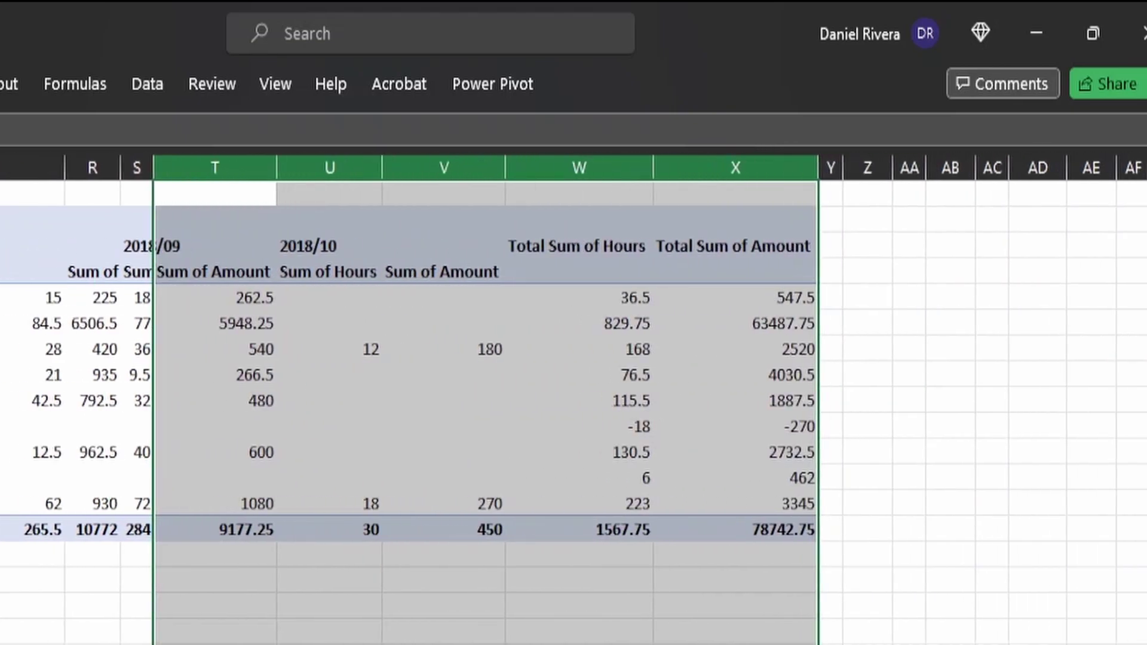
Step: Select a cell inside the second PivotTable to display its field list
{"action": "scroll", "coordinate": [574, 406], "scroll_direction": "left", "scroll_amount": 6}
{"action": "scroll", "coordinate": [573, 412], "scroll_direction": "down", "scroll_amount": 5}
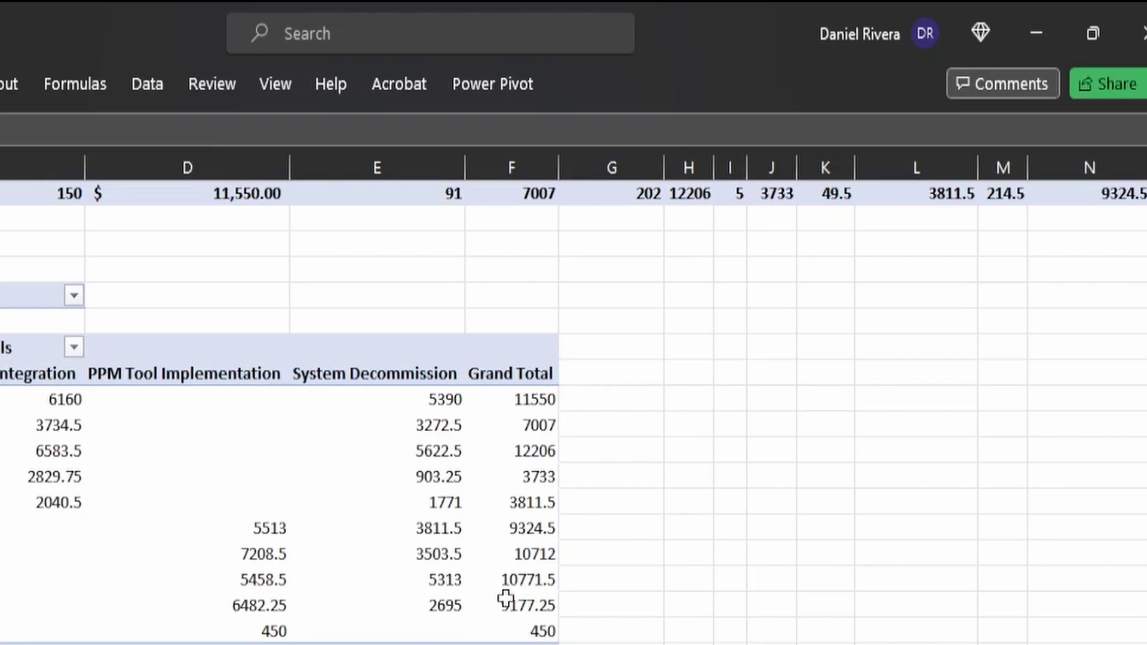
{"action": "left_click", "coordinate": [363, 497]}
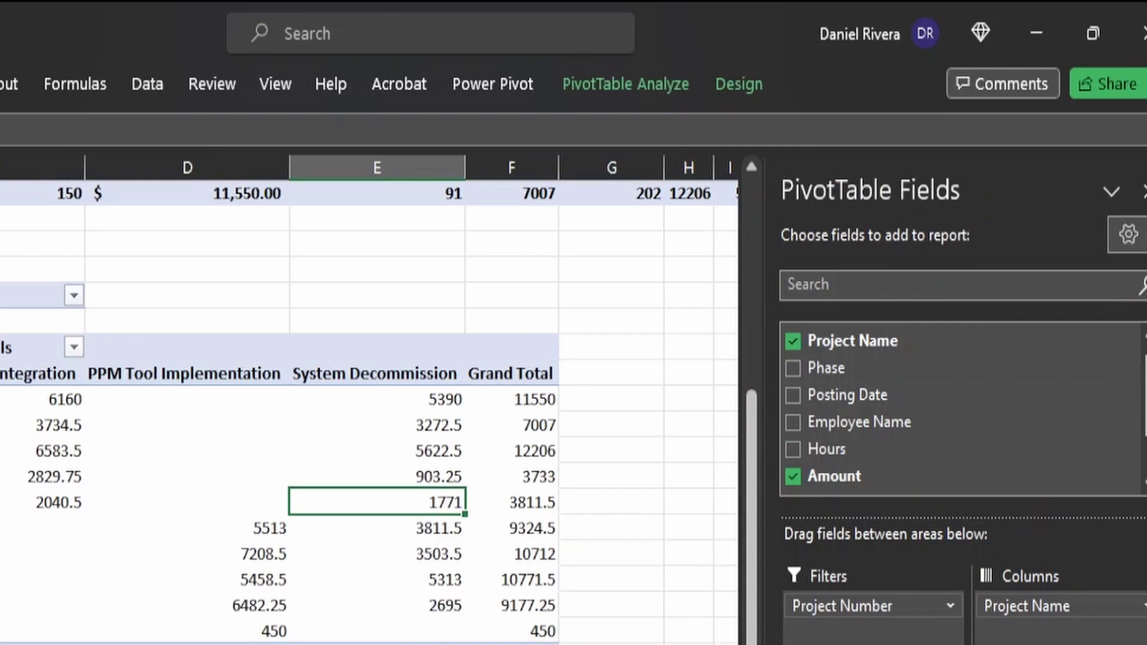
{"action": "left_click", "coordinate": [636, 426]}
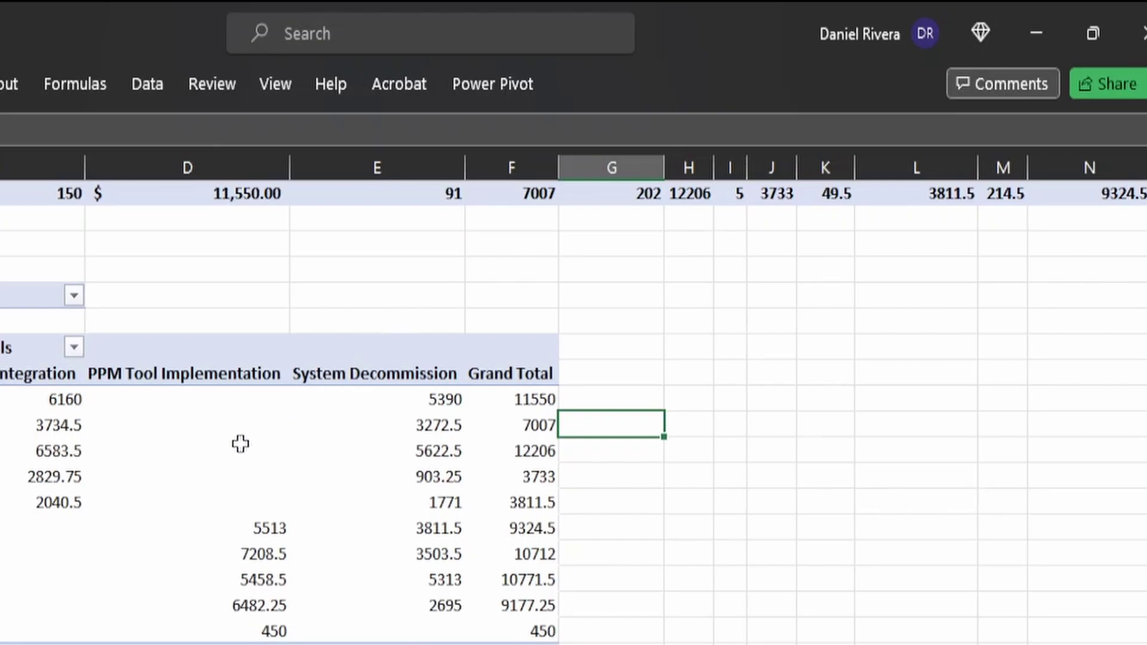
{"action": "left_click", "coordinate": [214, 461]}
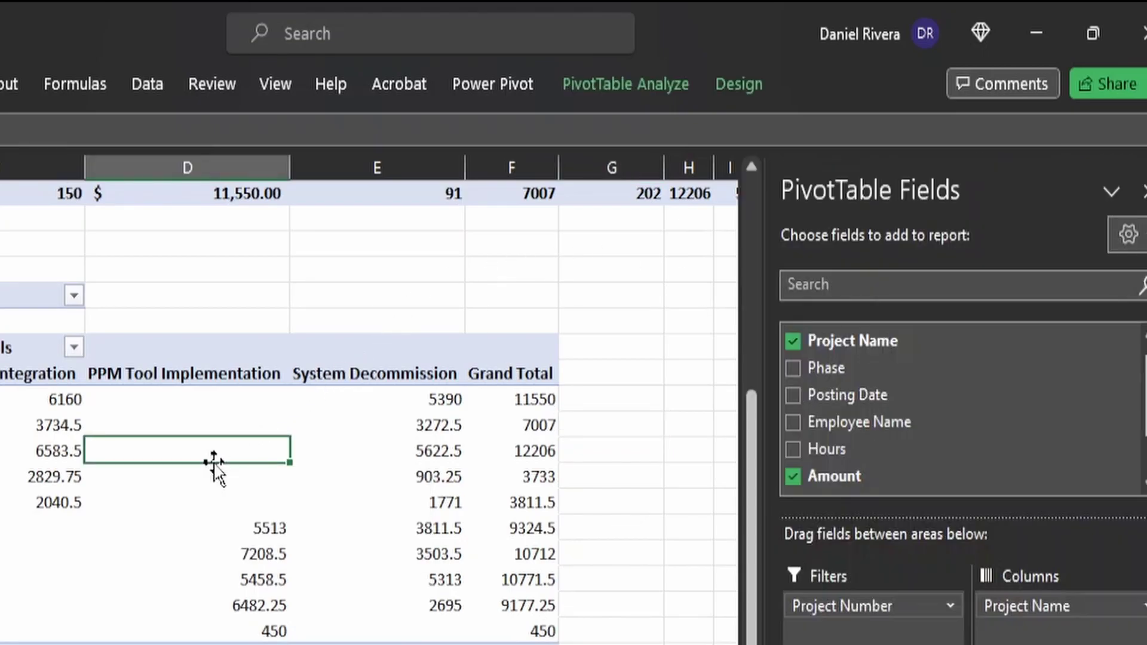